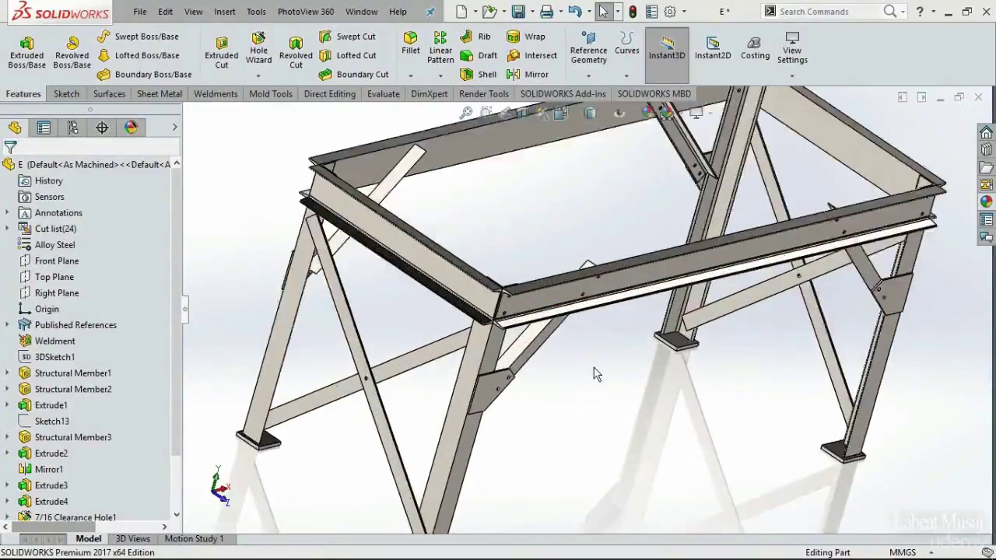
{"action": "scroll", "coordinate": [594, 375], "scroll_direction": "down", "scroll_amount": 2}
Zoom and orbit to the frame's front corner, then turn RealView Graphics off.
{"action": "mouse_move", "coordinate": [594, 374]}
{"action": "left_mouse_down"}
{"action": "mouse_move", "coordinate": [577, 389]}
{"action": "mouse_move", "coordinate": [571, 355]}
{"action": "left_mouse_up"}
{"action": "scroll", "coordinate": [587, 342], "scroll_direction": "up", "scroll_amount": 1}
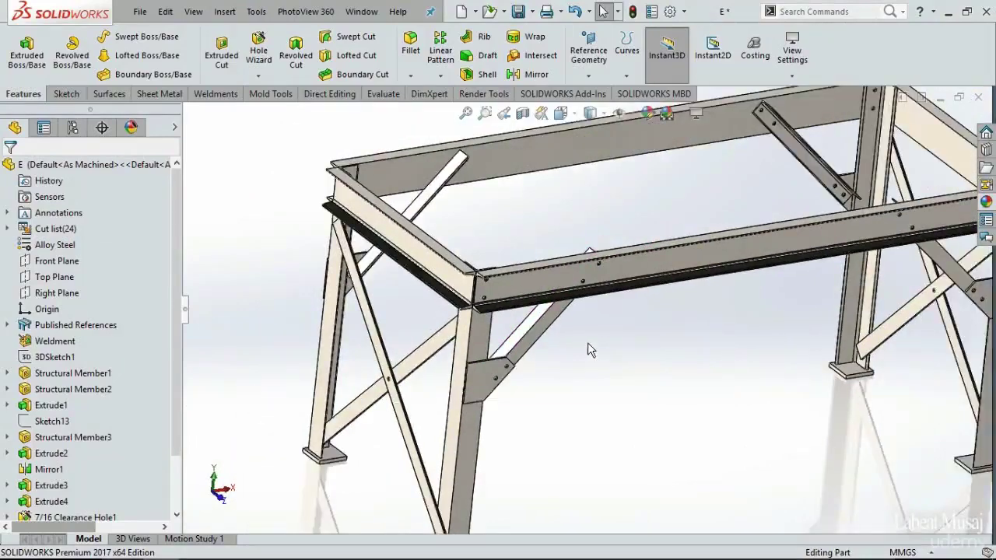
{"action": "scroll", "coordinate": [588, 343], "scroll_direction": "up", "scroll_amount": 5}
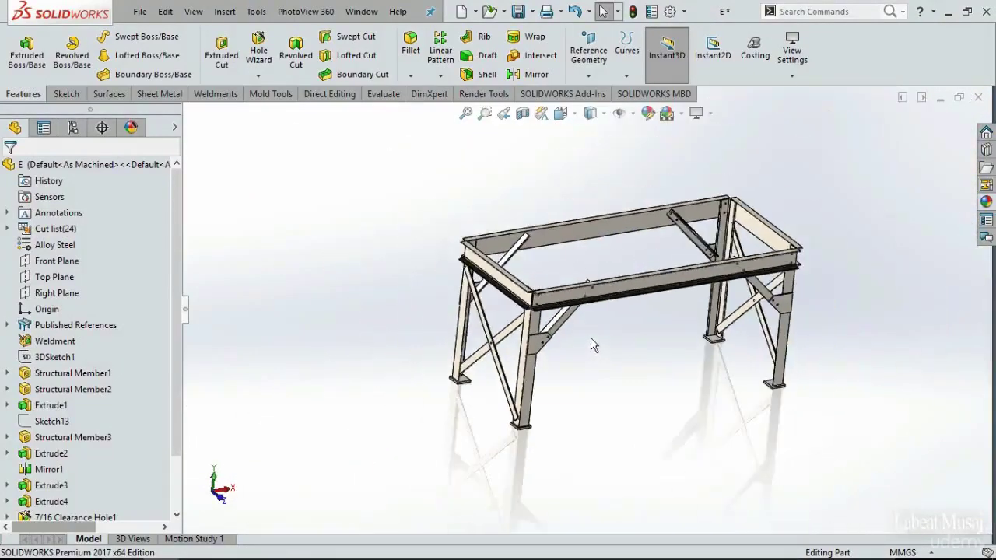
{"action": "left_click", "coordinate": [712, 118]}
{"action": "left_click", "coordinate": [710, 131]}
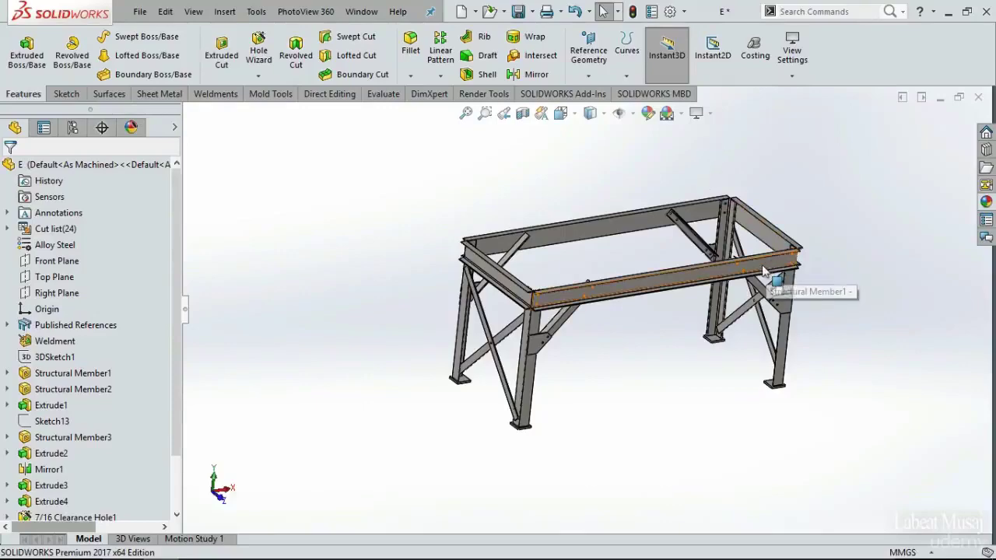
Turn RealView Graphics back on and orbit the frame to a new viewing angle.
{"action": "scroll", "coordinate": [579, 263], "scroll_direction": "down", "scroll_amount": 2}
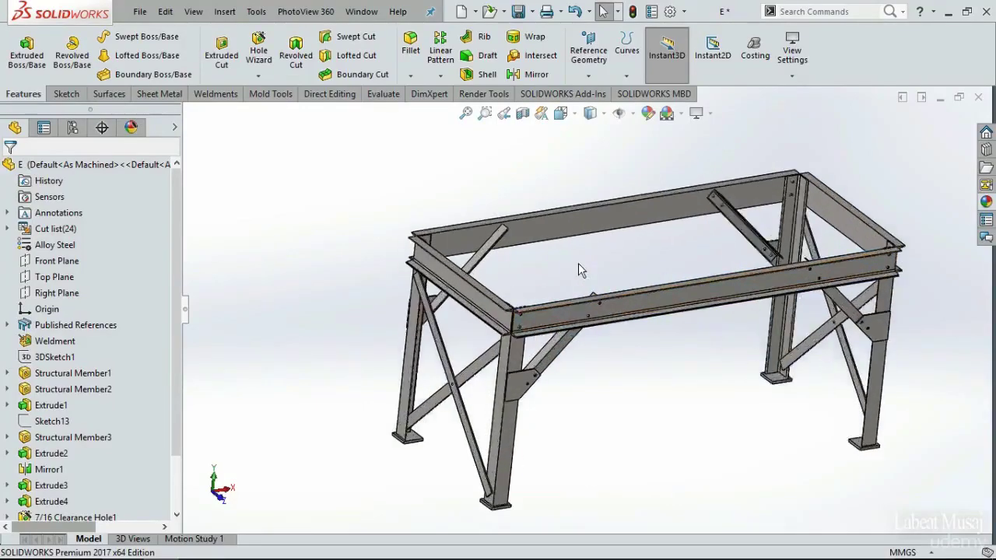
{"action": "scroll", "coordinate": [578, 263], "scroll_direction": "down", "scroll_amount": 3}
{"action": "scroll", "coordinate": [578, 269], "scroll_direction": "up", "scroll_amount": 3}
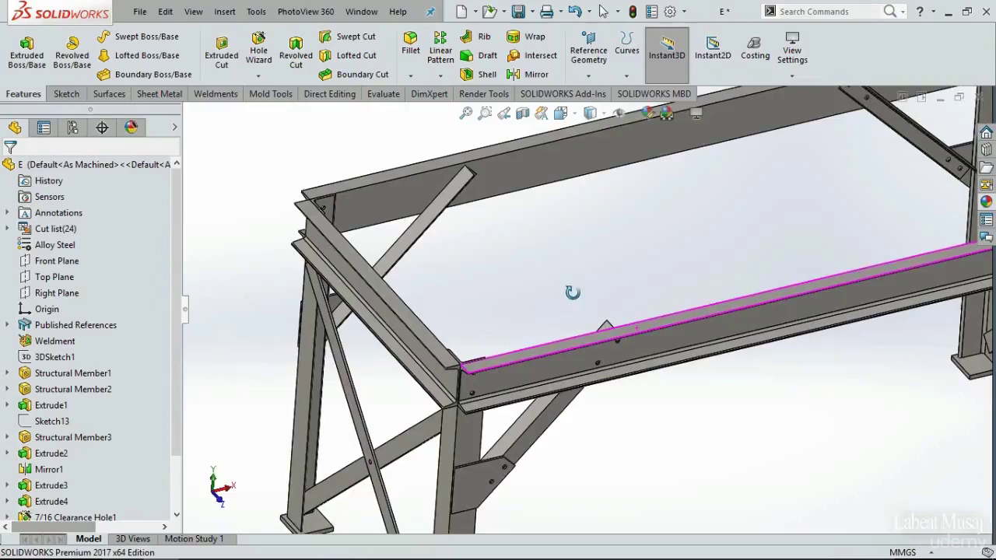
{"action": "scroll", "coordinate": [584, 272], "scroll_direction": "down", "scroll_amount": 3}
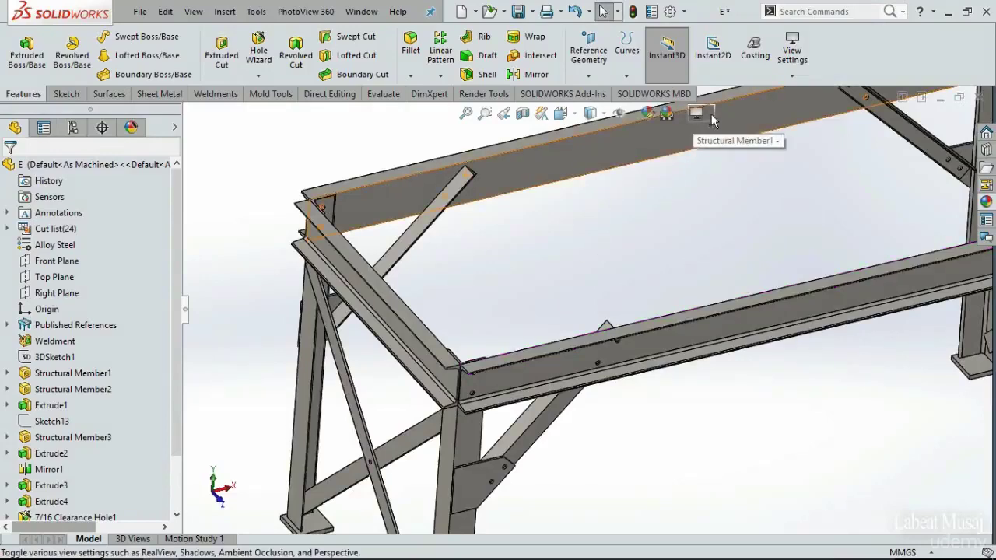
{"action": "left_click", "coordinate": [696, 114]}
{"action": "left_click", "coordinate": [712, 129]}
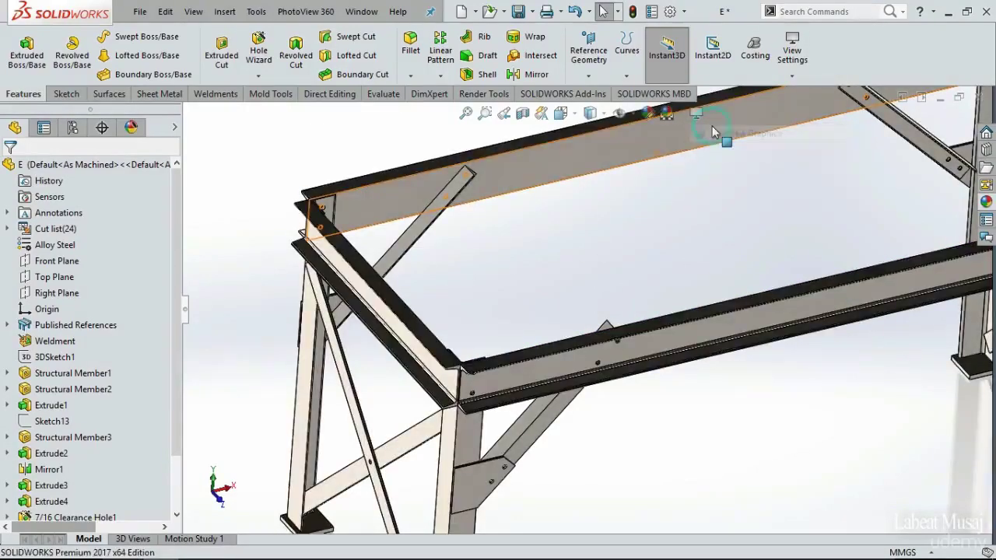
{"action": "left_click_drag", "start_coordinate": [643, 243], "coordinate": [660, 209]}
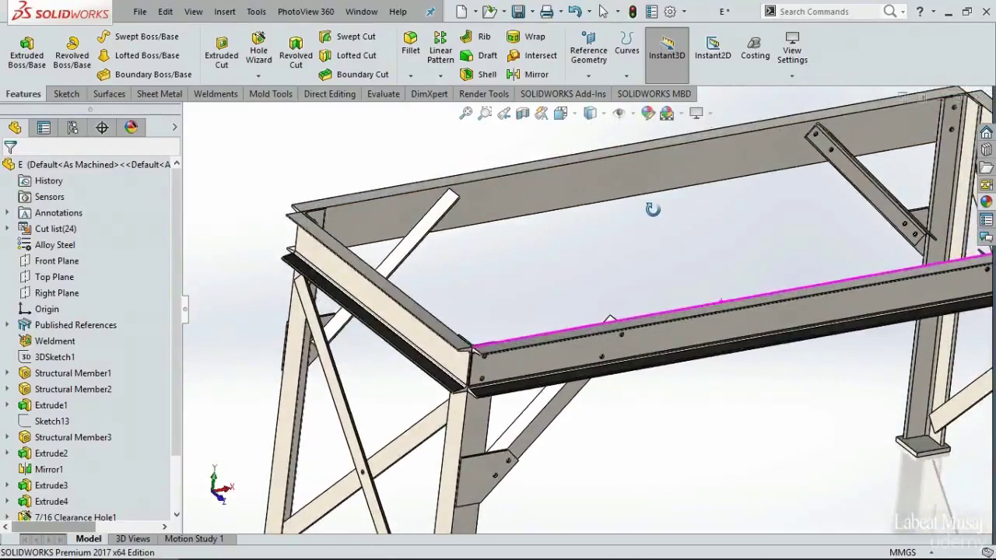
{"action": "key", "text": "Escape"}
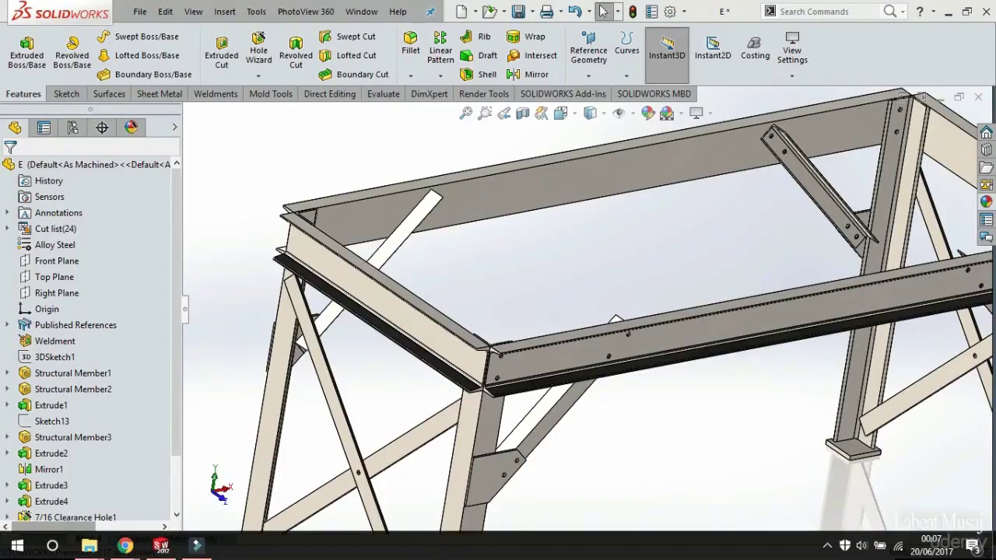
Search Windows for 'regedit' and launch the Registry Editor.
{"action": "left_click", "coordinate": [52, 547]}
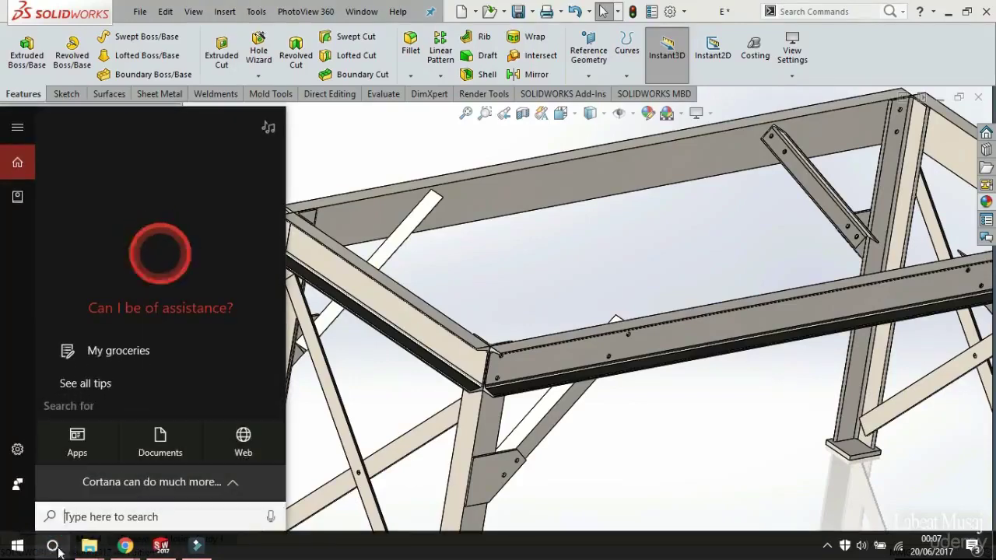
{"action": "type", "text": "r"}
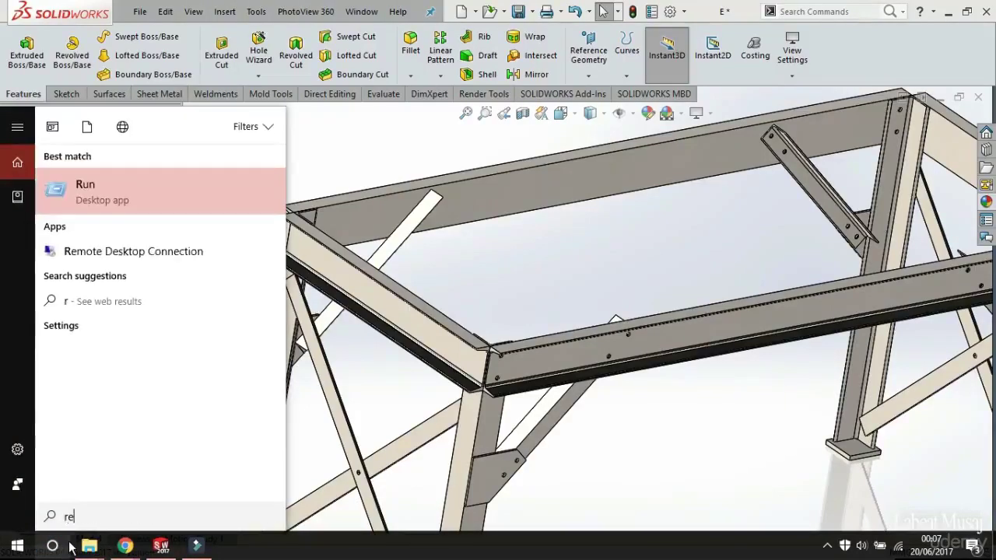
{"action": "type", "text": "ege"}
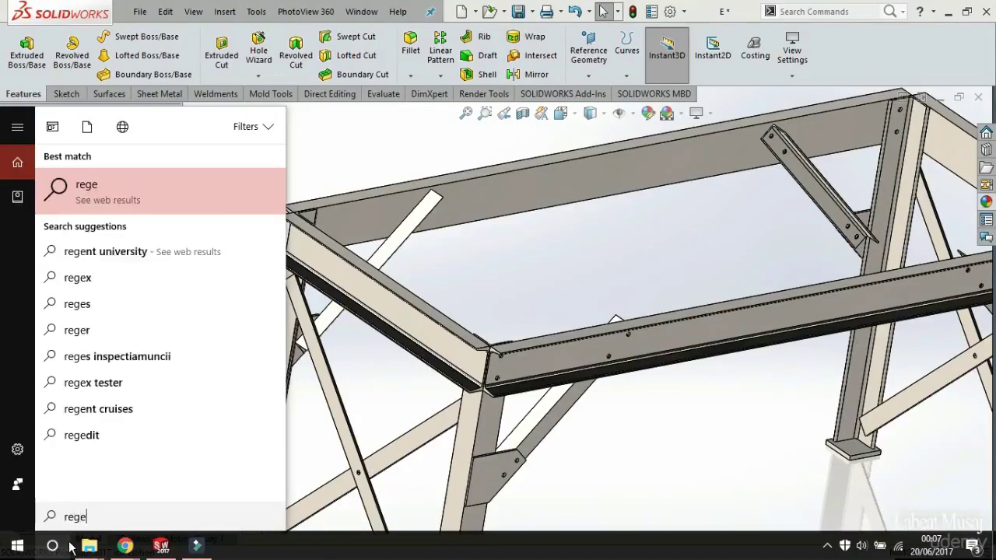
{"action": "type", "text": "d"}
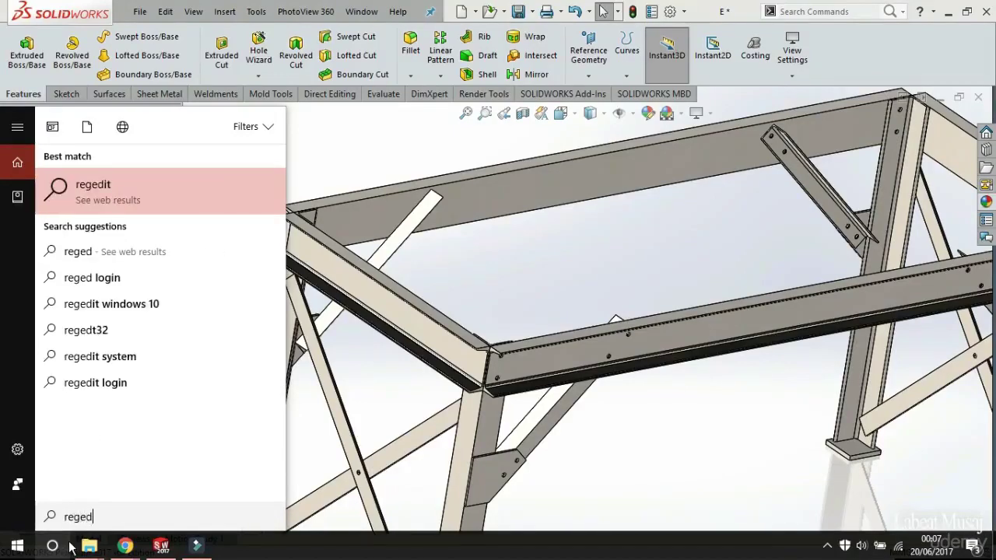
{"action": "type", "text": "it"}
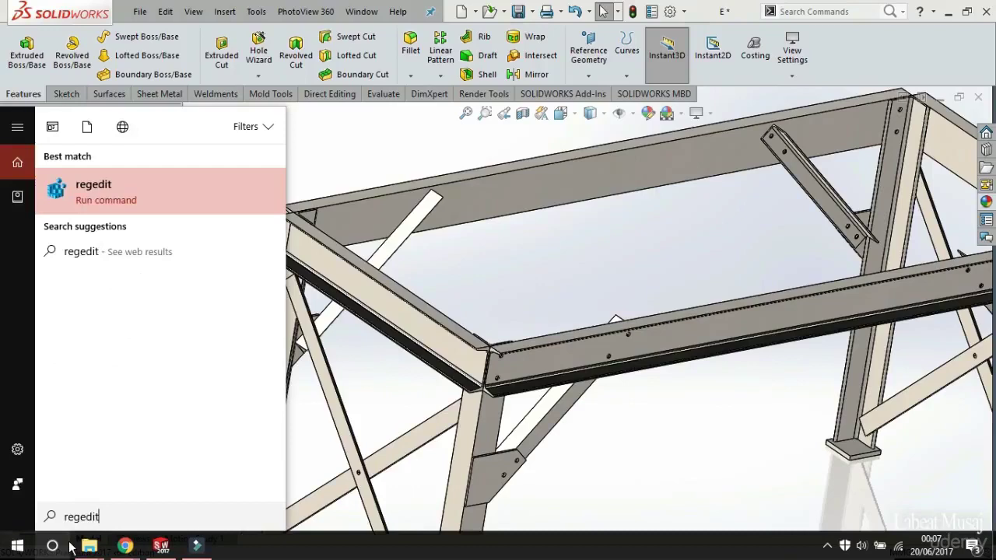
{"action": "left_click", "coordinate": [118, 201]}
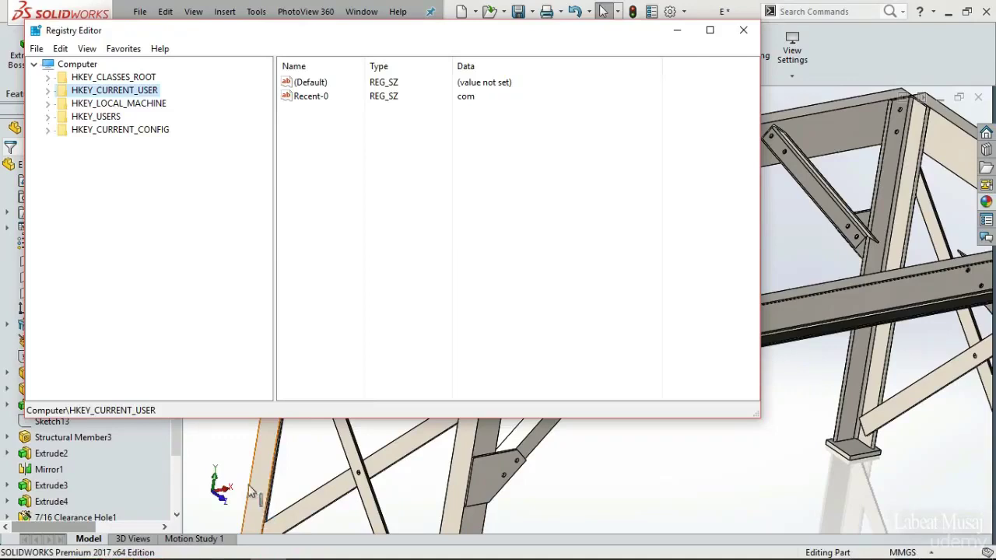
Expand HKEY_CURRENT_USER > SOFTWARE and scroll down to the SolidWorks key.
{"action": "left_click", "coordinate": [48, 90]}
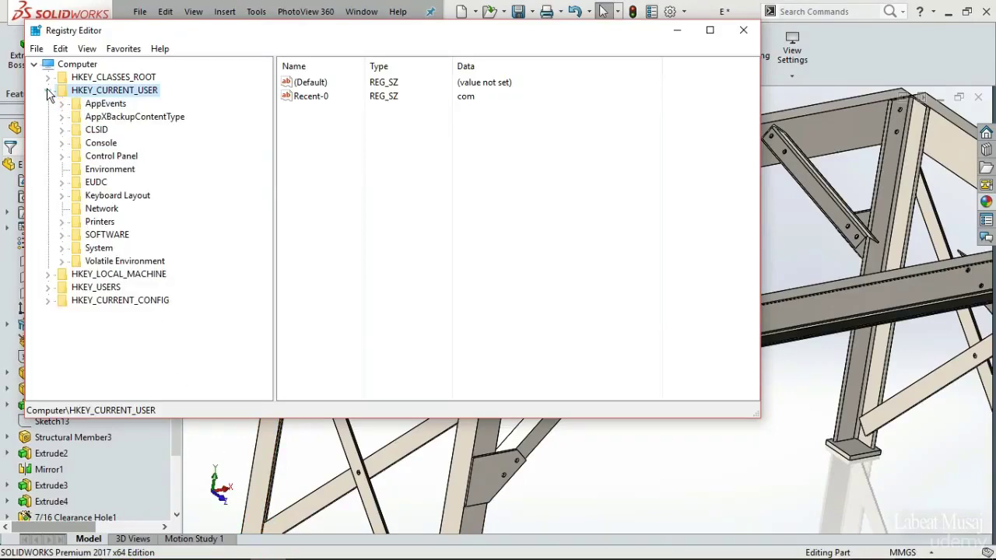
{"action": "left_click", "coordinate": [62, 236]}
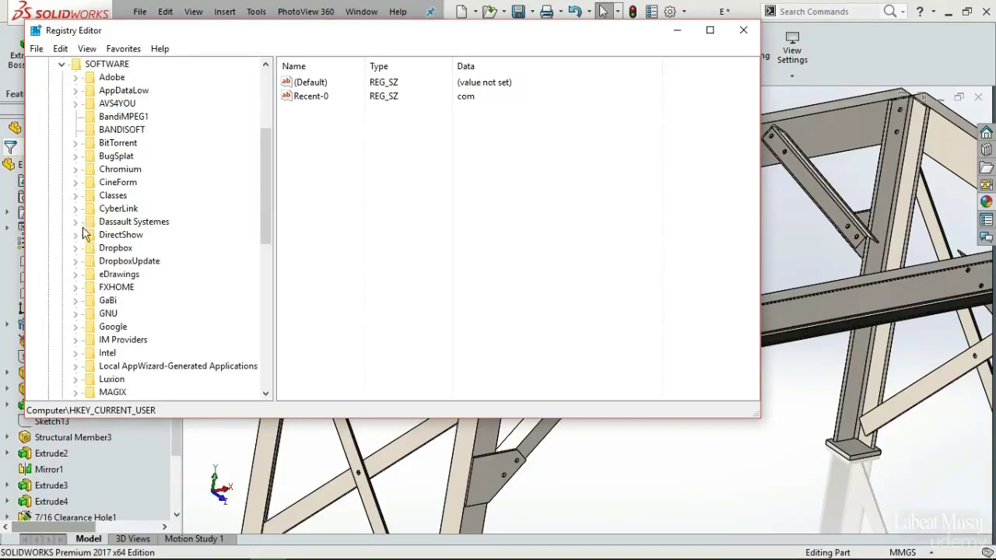
{"action": "scroll", "coordinate": [125, 264], "scroll_direction": "down", "scroll_amount": 2}
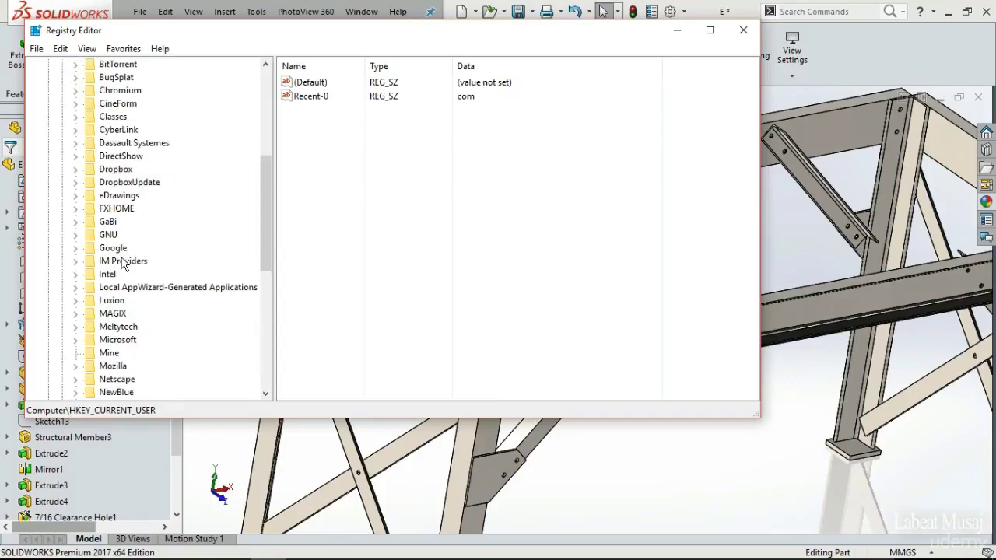
{"action": "scroll", "coordinate": [122, 265], "scroll_direction": "down", "scroll_amount": 1}
{"action": "scroll", "coordinate": [122, 266], "scroll_direction": "down", "scroll_amount": 1}
{"action": "scroll", "coordinate": [121, 267], "scroll_direction": "down", "scroll_amount": 1}
{"action": "scroll", "coordinate": [120, 269], "scroll_direction": "down", "scroll_amount": 1}
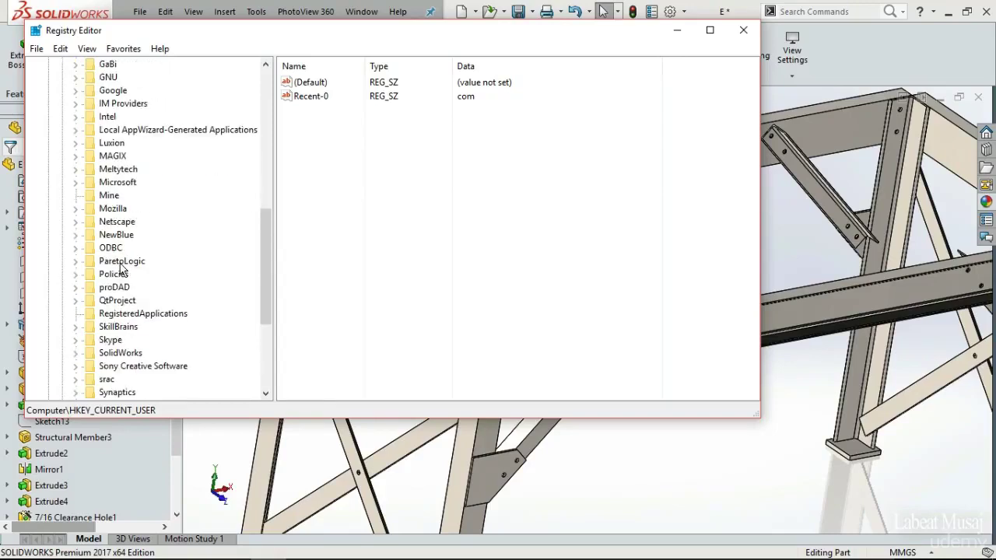
{"action": "scroll", "coordinate": [121, 268], "scroll_direction": "down", "scroll_amount": 1}
{"action": "scroll", "coordinate": [119, 276], "scroll_direction": "down", "scroll_amount": 2}
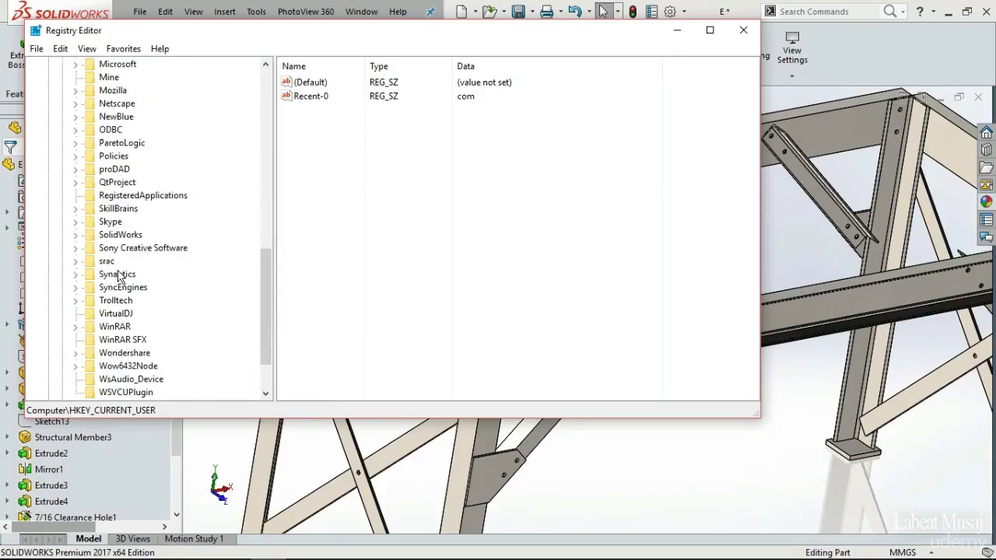
Expand SolidWorks > SOLIDWORKS 2017 and scroll down toward the Performance key.
{"action": "left_click", "coordinate": [76, 236]}
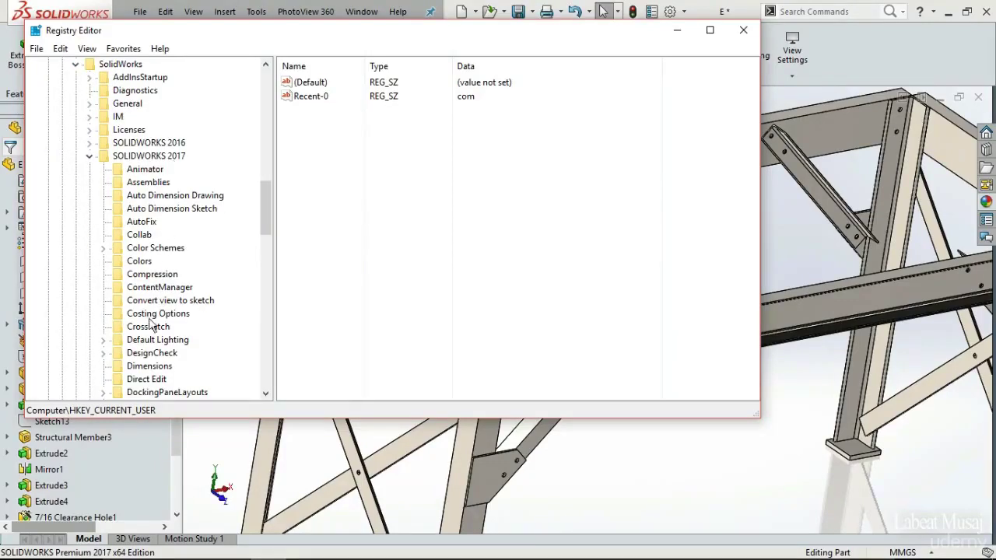
{"action": "scroll", "coordinate": [147, 328], "scroll_direction": "down", "scroll_amount": 1}
{"action": "scroll", "coordinate": [145, 331], "scroll_direction": "down", "scroll_amount": 1}
{"action": "scroll", "coordinate": [142, 333], "scroll_direction": "down", "scroll_amount": 2}
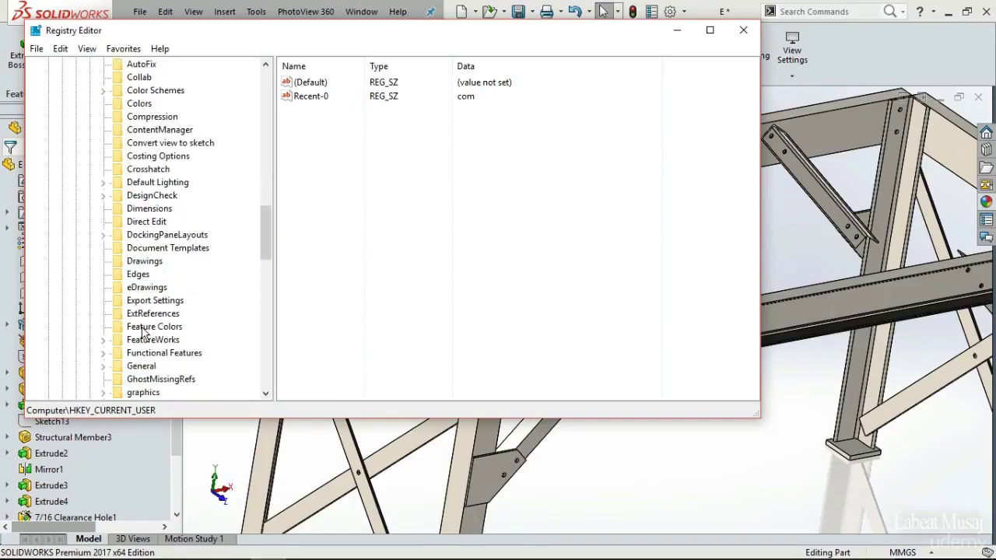
{"action": "scroll", "coordinate": [142, 333], "scroll_direction": "down", "scroll_amount": 1}
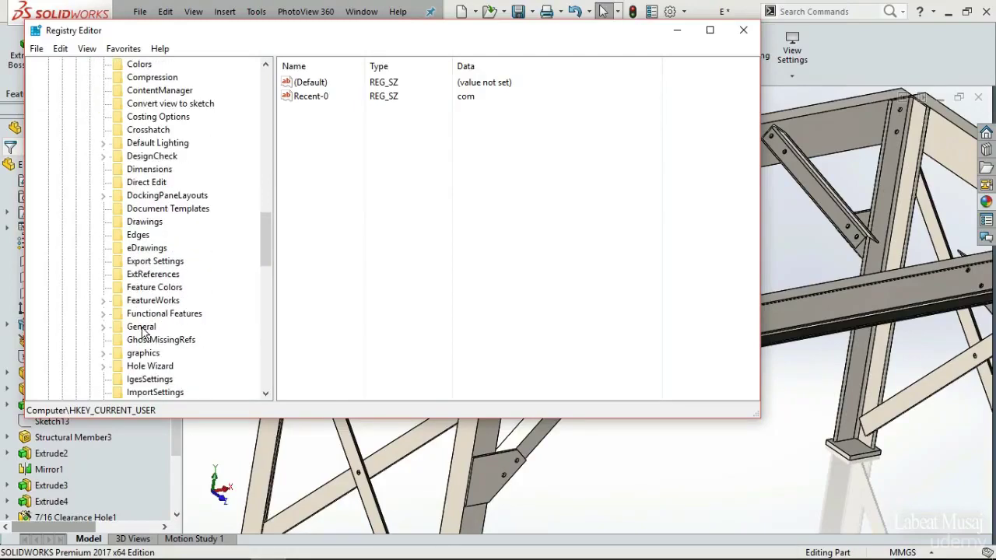
{"action": "scroll", "coordinate": [142, 331], "scroll_direction": "down", "scroll_amount": 1}
{"action": "scroll", "coordinate": [142, 331], "scroll_direction": "down", "scroll_amount": 1}
{"action": "scroll", "coordinate": [143, 331], "scroll_direction": "down", "scroll_amount": 1}
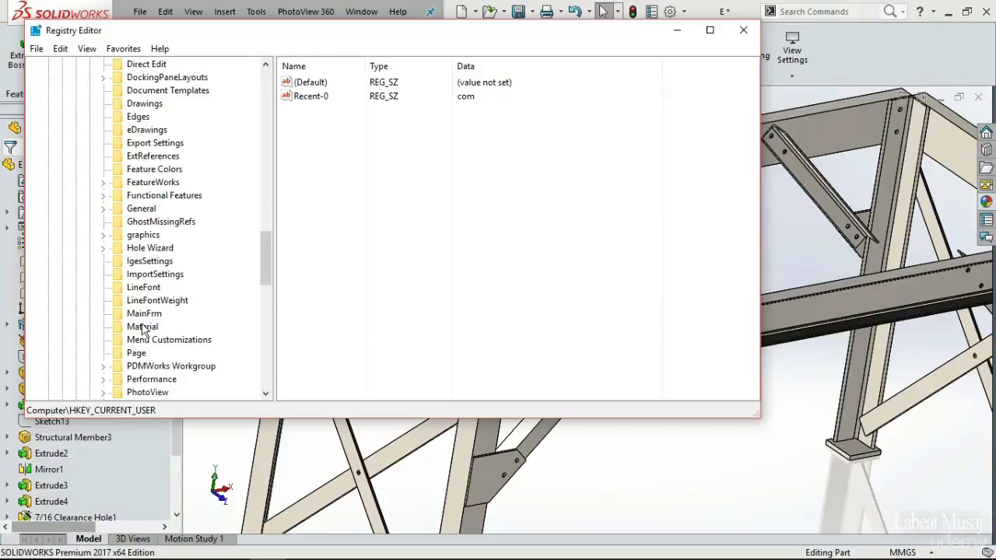
{"action": "scroll", "coordinate": [143, 331], "scroll_direction": "down", "scroll_amount": 1}
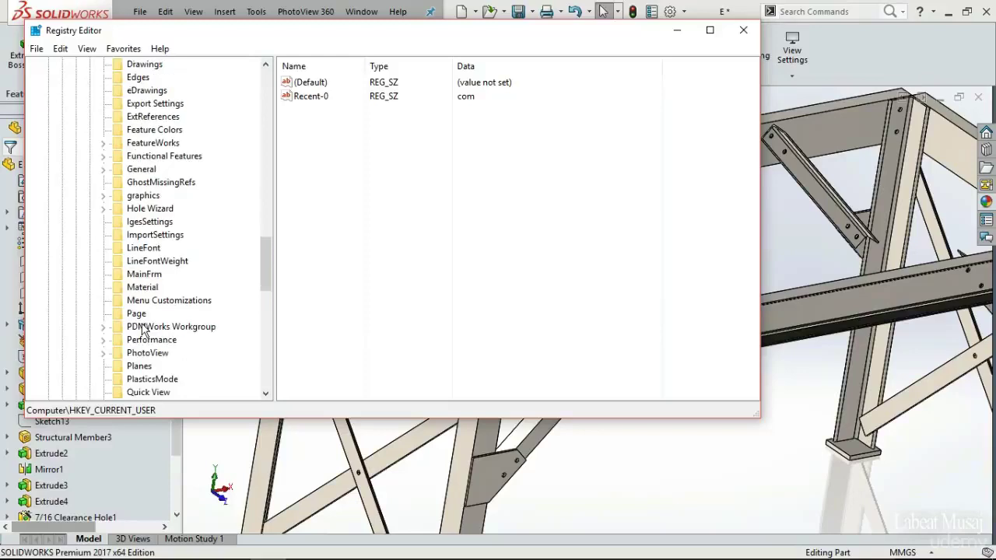
Expand Performance > Graphics > Hardware and scroll the tree sideways to read vendor key names.
{"action": "left_click", "coordinate": [105, 340]}
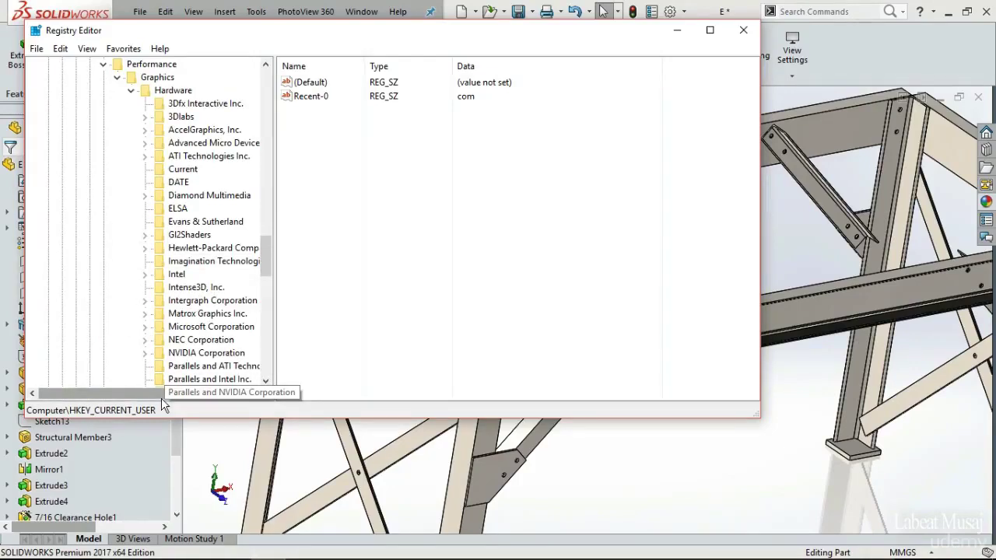
{"action": "left_click_drag", "start_coordinate": [161, 398], "coordinate": [167, 400]}
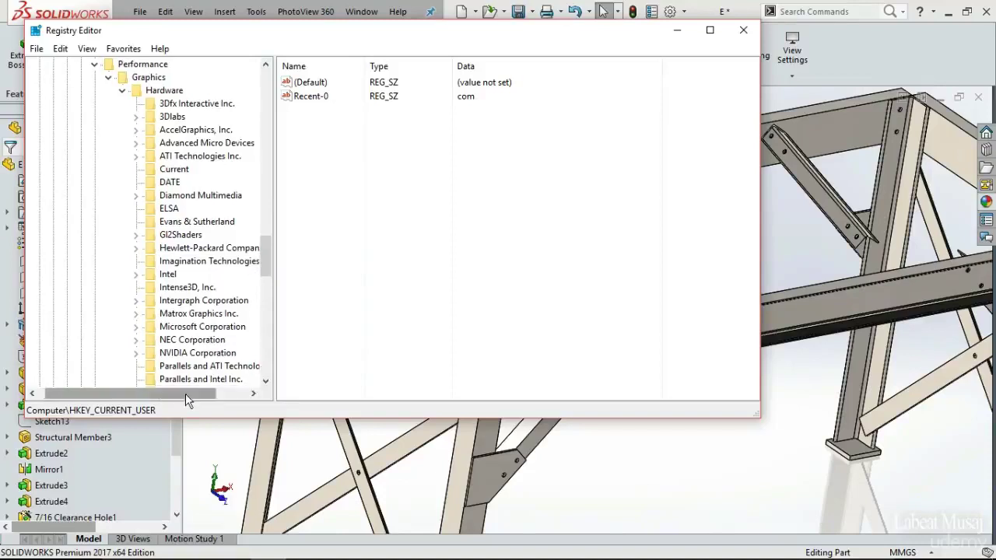
{"action": "left_click_drag", "start_coordinate": [185, 399], "coordinate": [200, 399]}
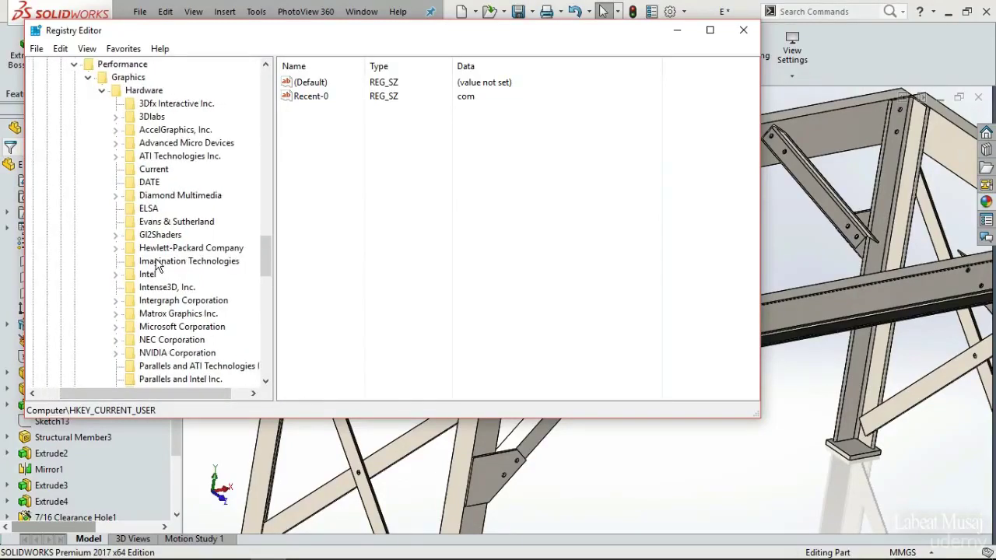
{"action": "scroll", "coordinate": [161, 269], "scroll_direction": "down", "scroll_amount": 2}
{"action": "scroll", "coordinate": [161, 268], "scroll_direction": "down", "scroll_amount": 1}
Expand Gl2Shaders and show the Current hardware key's Renderer and Vendor values.
{"action": "left_click", "coordinate": [150, 120]}
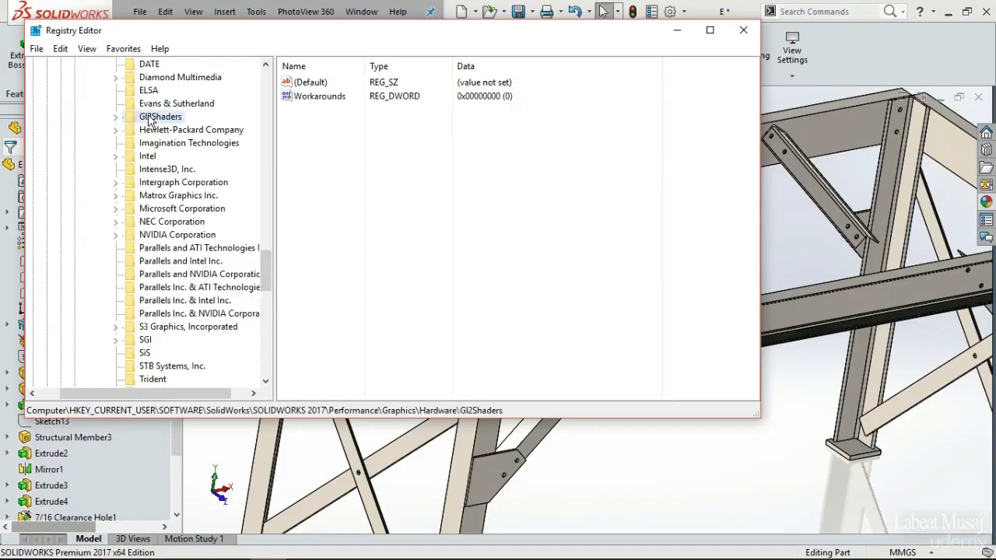
{"action": "left_click", "coordinate": [116, 118]}
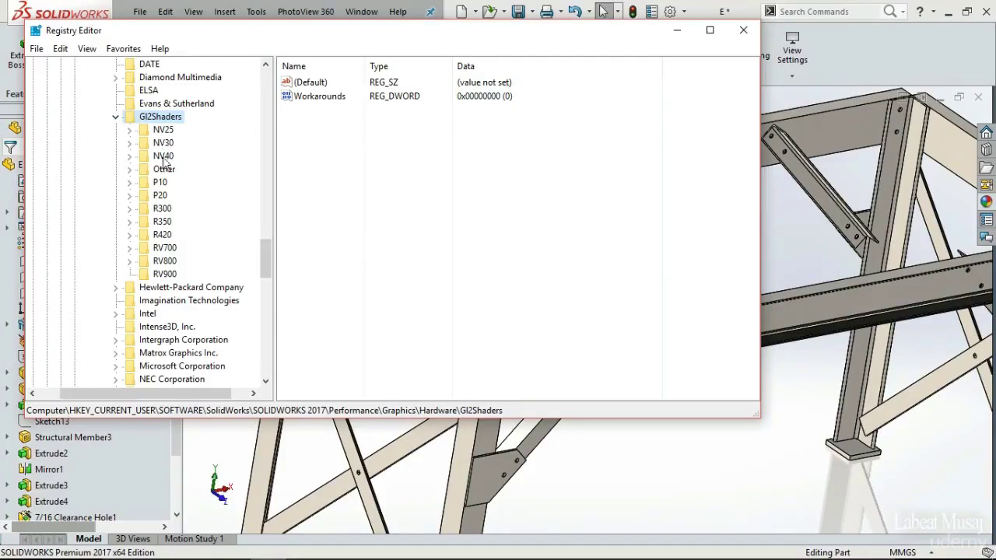
{"action": "scroll", "coordinate": [147, 131], "scroll_direction": "up", "scroll_amount": 1}
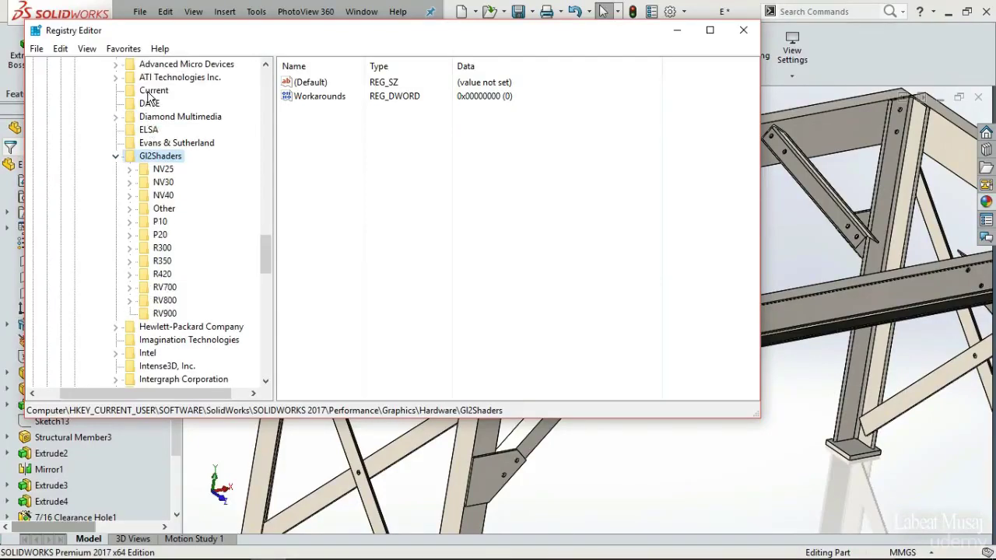
{"action": "left_click", "coordinate": [151, 91]}
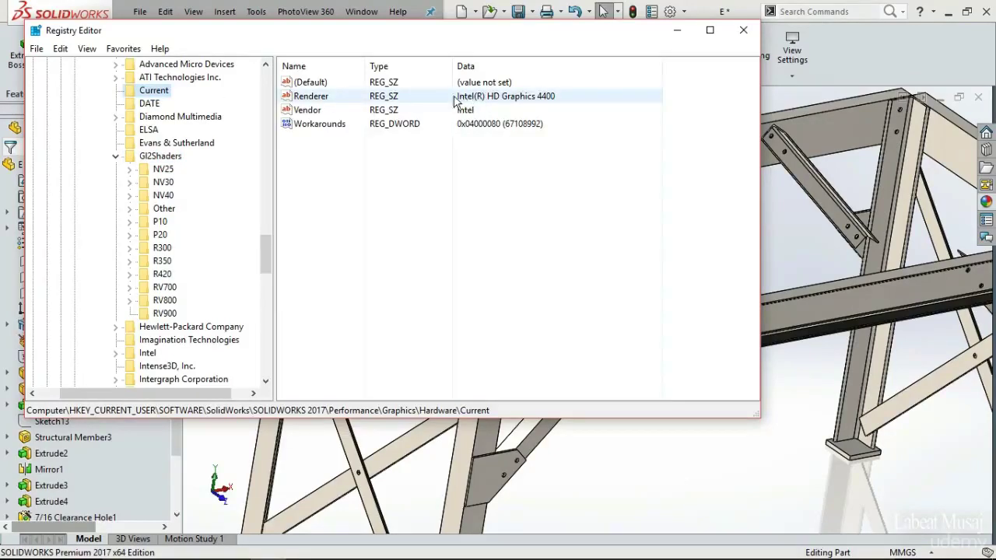
Copy the Renderer data 'Intel(R) HD Graphics 4400' from its Edit String dialog.
{"action": "right_click", "coordinate": [382, 98]}
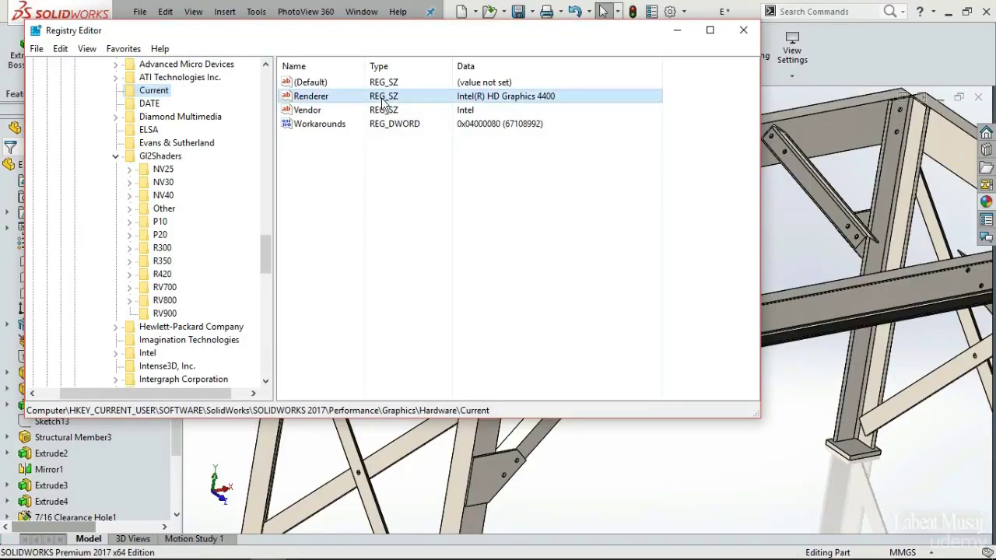
{"action": "left_click", "coordinate": [424, 108]}
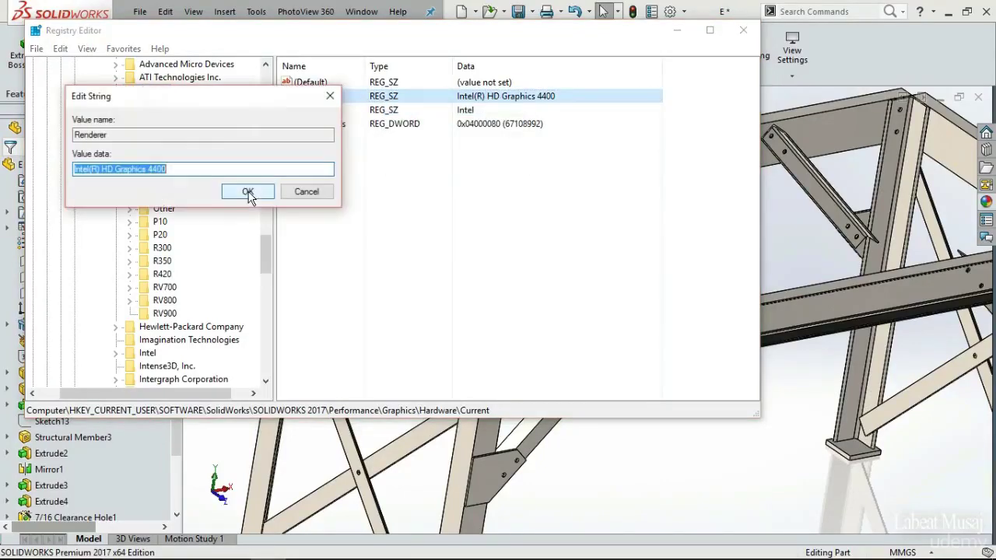
{"action": "right_click", "coordinate": [118, 173]}
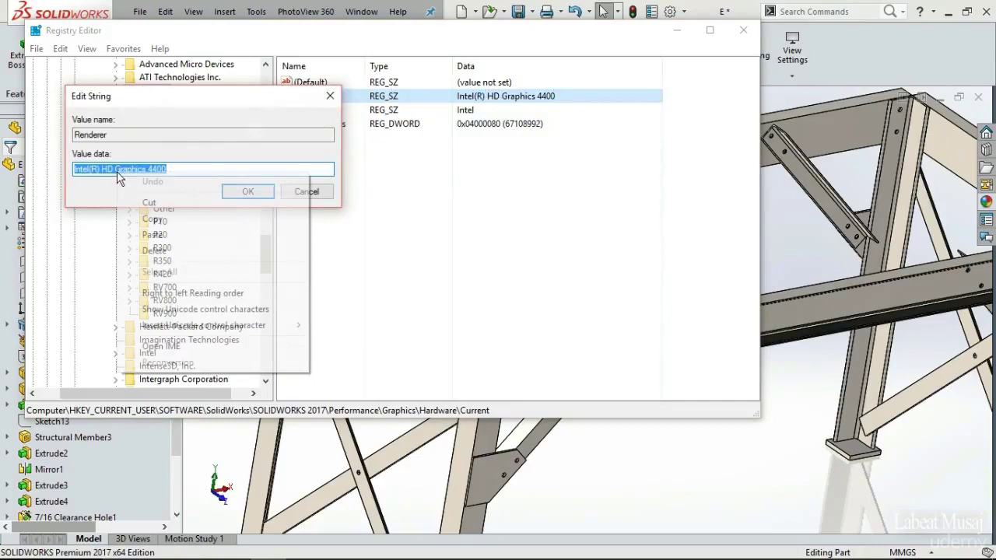
{"action": "left_click", "coordinate": [159, 221]}
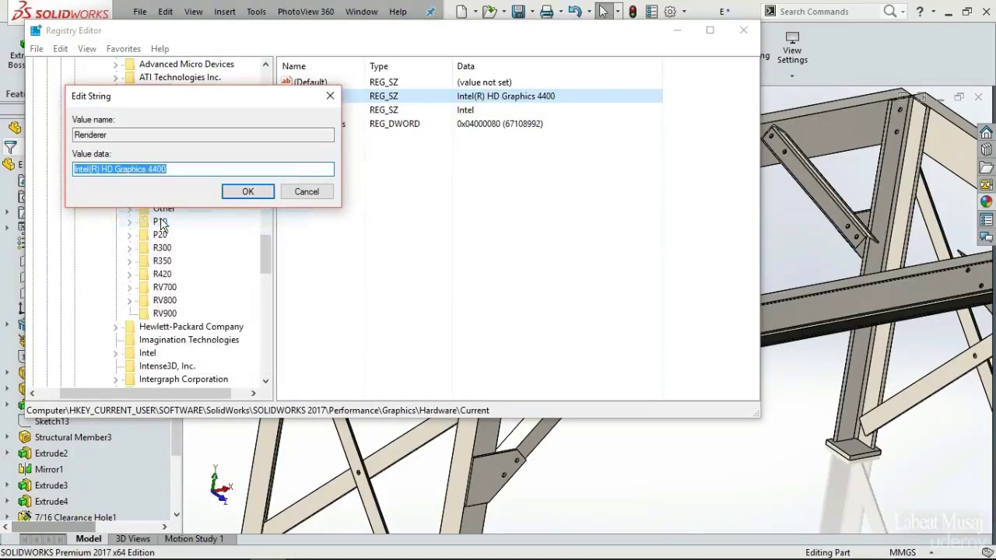
Close Edit String unchanged, inspect NV40, R420 and Other, and expand Other's Intel subkeys.
{"action": "left_click", "coordinate": [244, 193]}
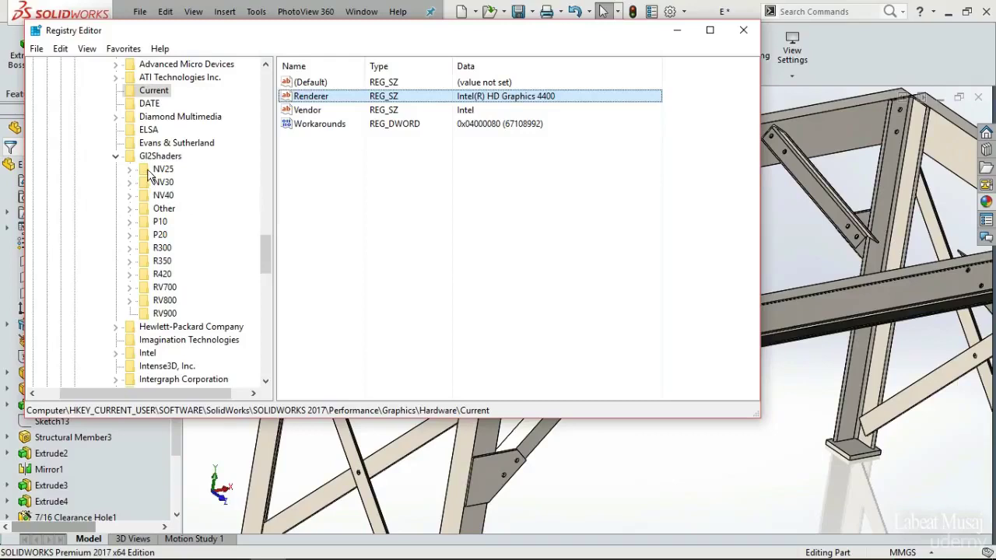
{"action": "left_click", "coordinate": [164, 196]}
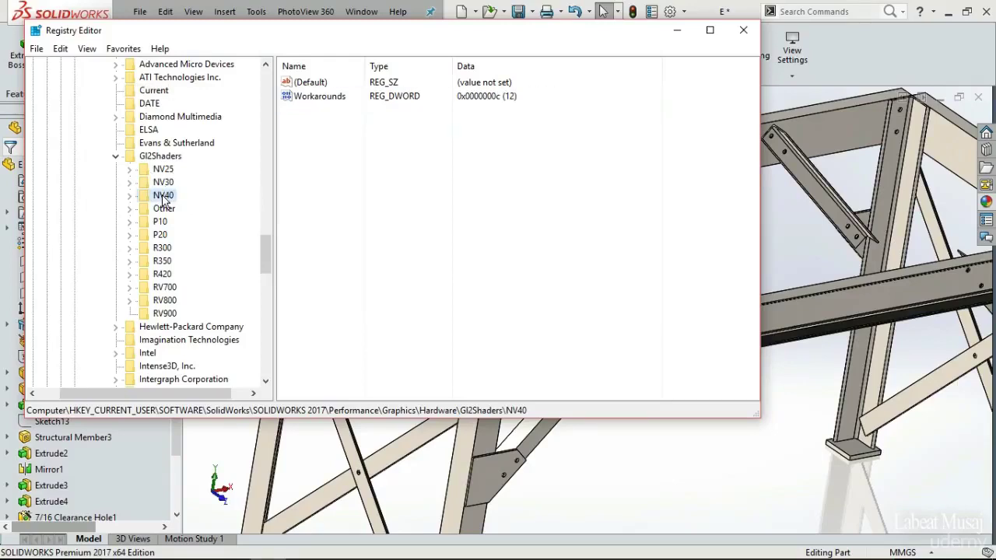
{"action": "left_click", "coordinate": [166, 277]}
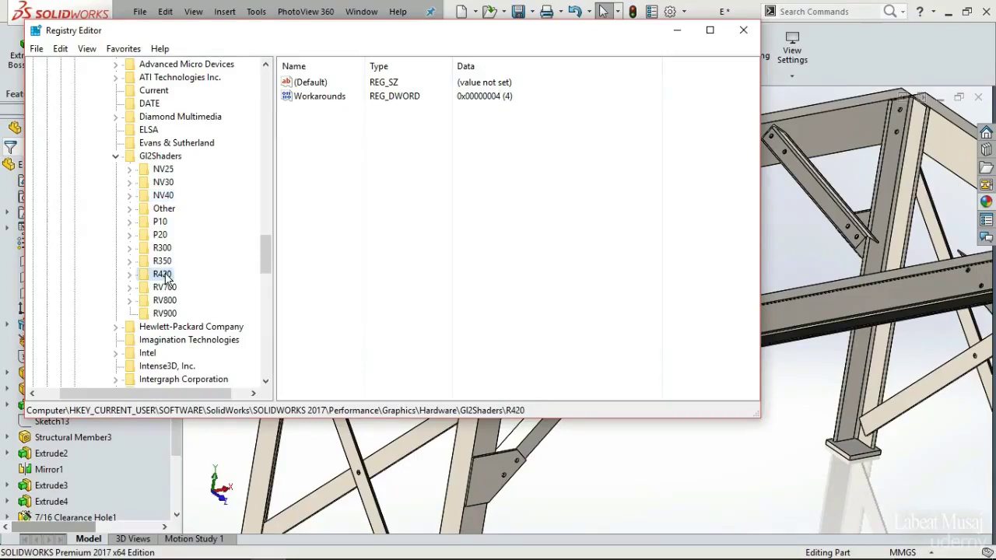
{"action": "left_click", "coordinate": [159, 212]}
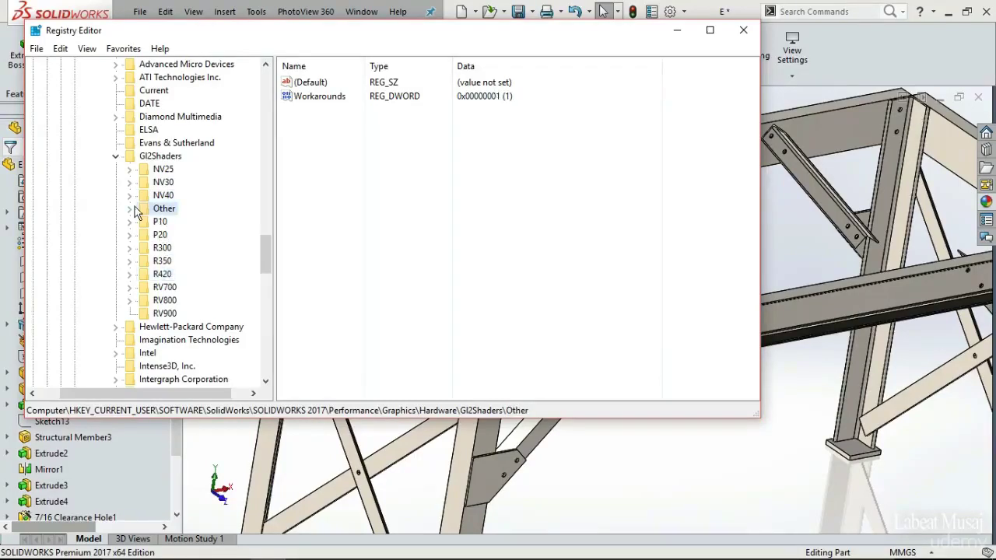
{"action": "left_click", "coordinate": [130, 209]}
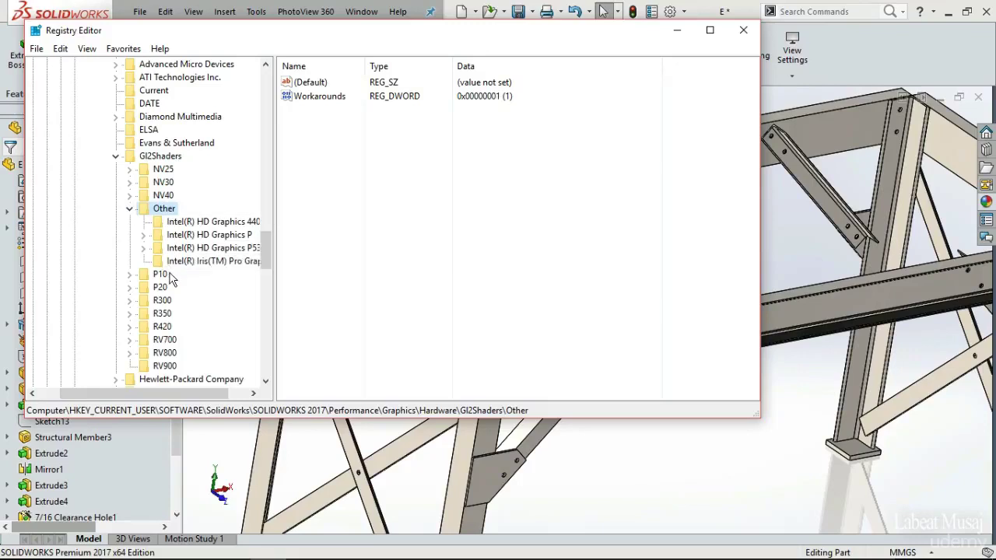
{"action": "left_click_drag", "start_coordinate": [185, 393], "coordinate": [201, 393]}
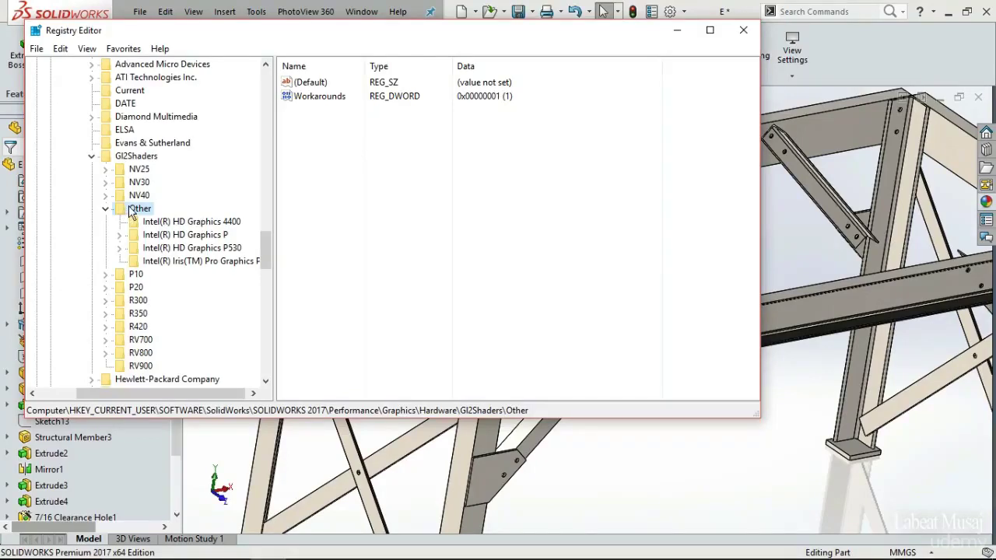
Create a key under Other named 'Intel(R) HD Graphics 4400hhg' using the pasted renderer name.
{"action": "right_click", "coordinate": [130, 210]}
{"action": "mouse_move", "coordinate": [187, 232]}
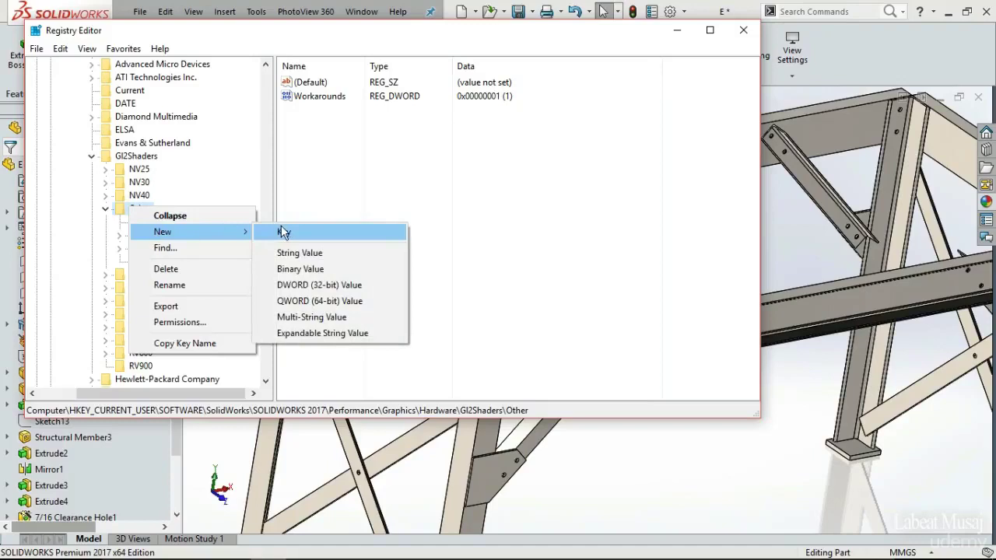
{"action": "left_click", "coordinate": [284, 232]}
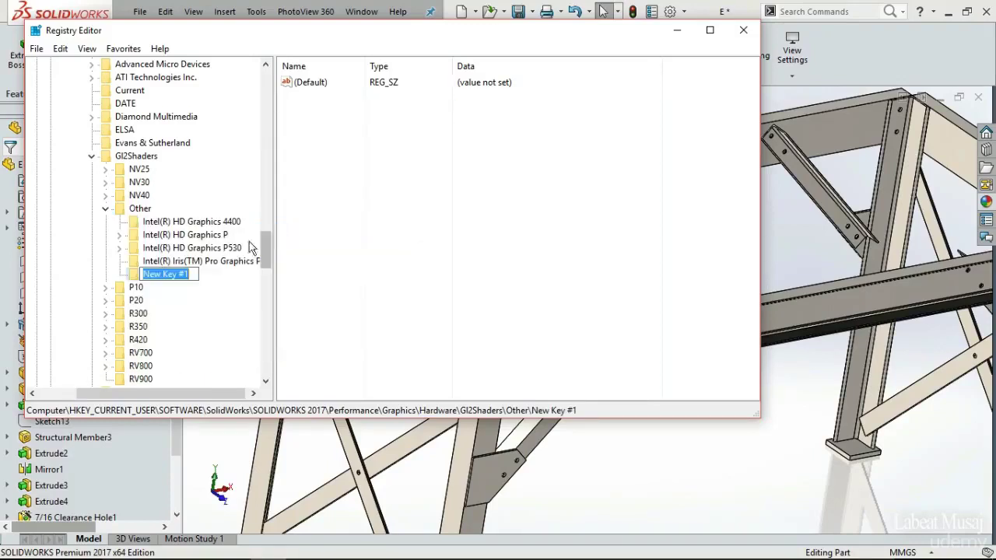
{"action": "right_click", "coordinate": [171, 274]}
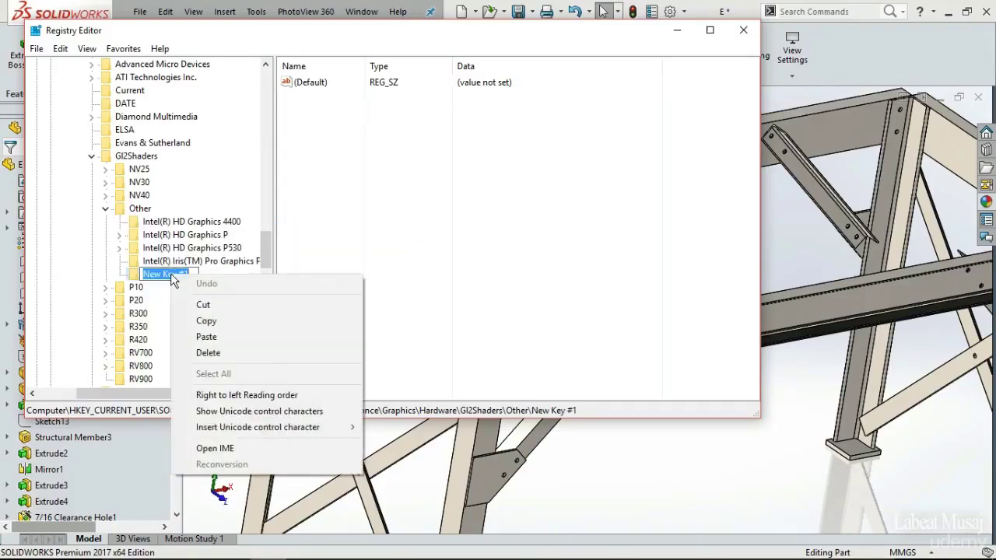
{"action": "left_click", "coordinate": [207, 336]}
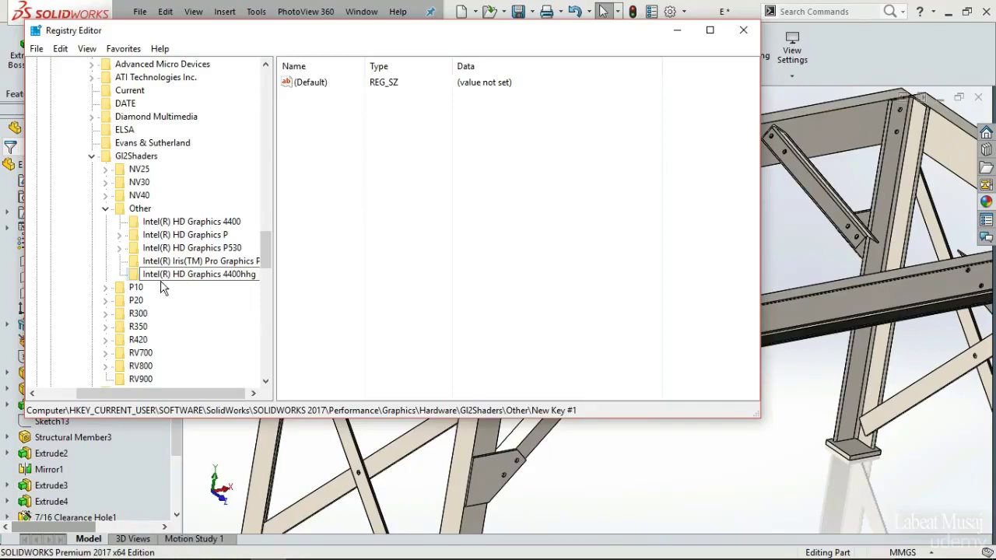
{"action": "key", "text": "Return"}
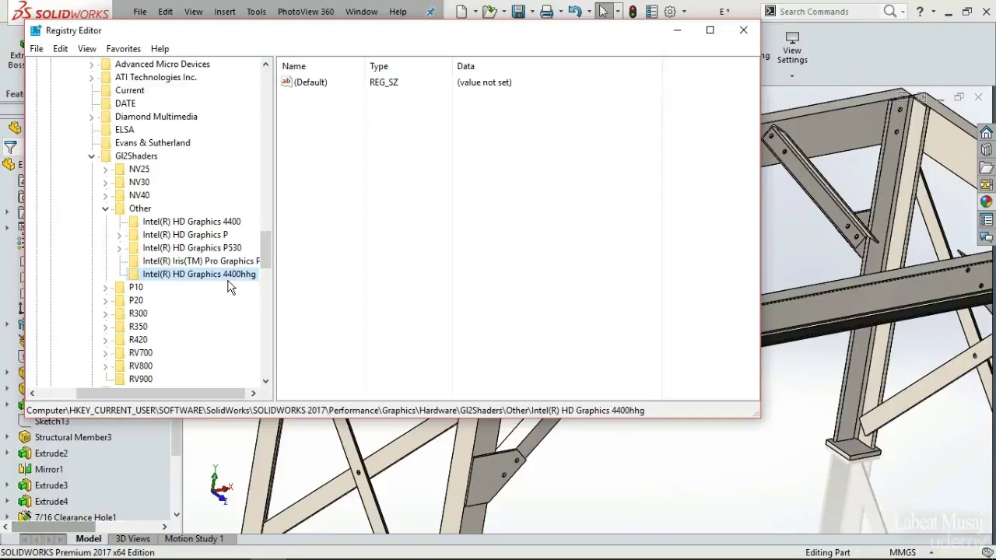
{"action": "left_click", "coordinate": [307, 114]}
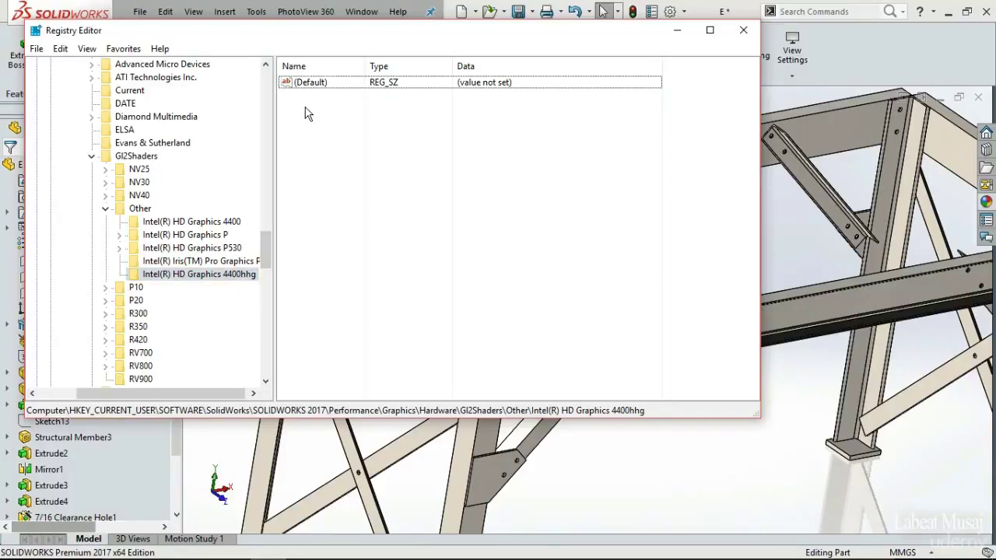
Add a new DWORD (32-bit) value, then copy the 'Workarounds' name from the 4400 key.
{"action": "right_click", "coordinate": [306, 108]}
{"action": "mouse_move", "coordinate": [340, 116]}
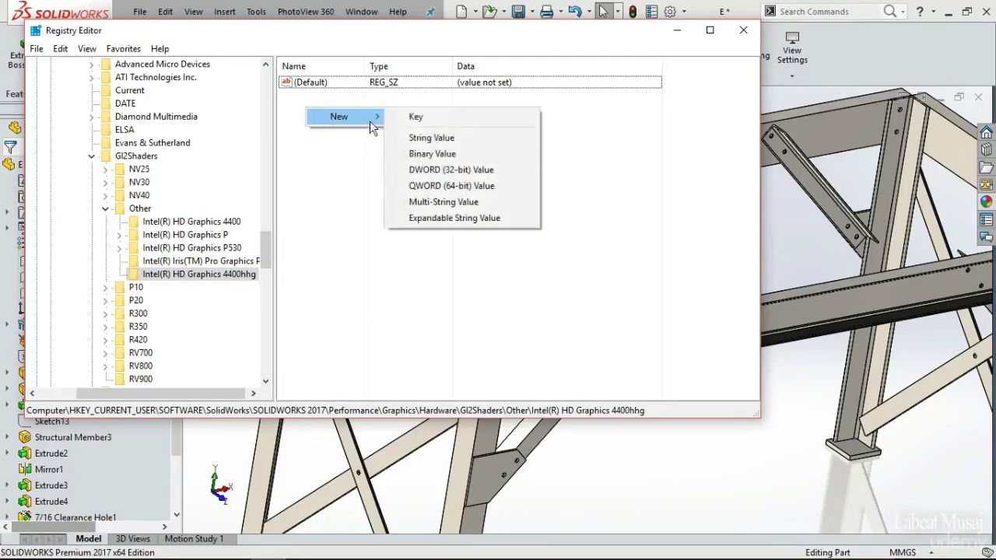
{"action": "left_click", "coordinate": [446, 172]}
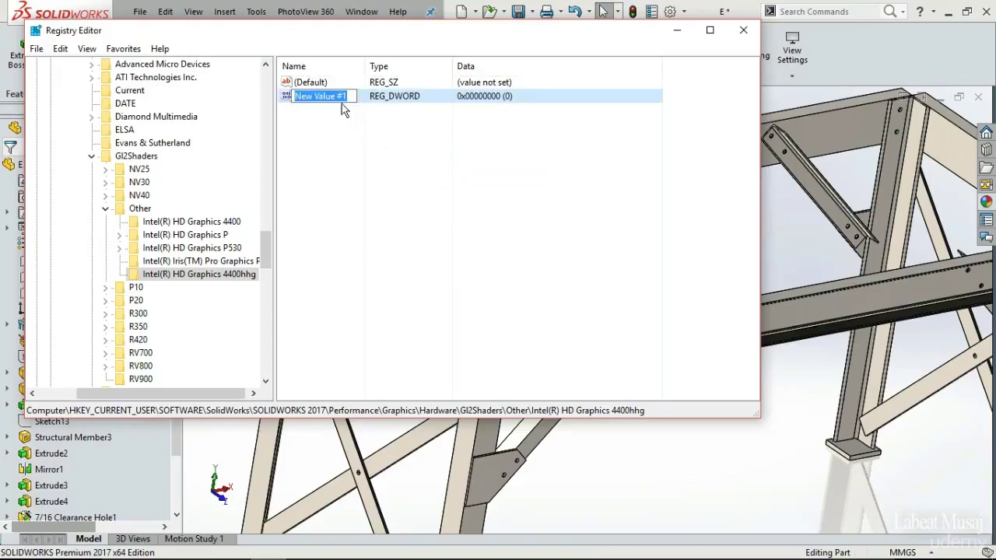
{"action": "left_click", "coordinate": [223, 225]}
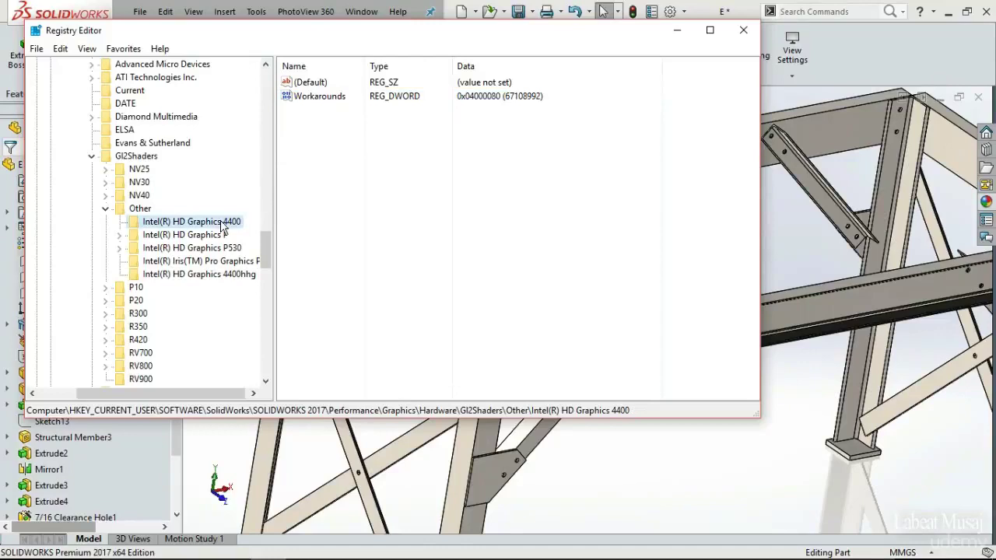
{"action": "left_click", "coordinate": [310, 100]}
{"action": "right_click", "coordinate": [310, 100]}
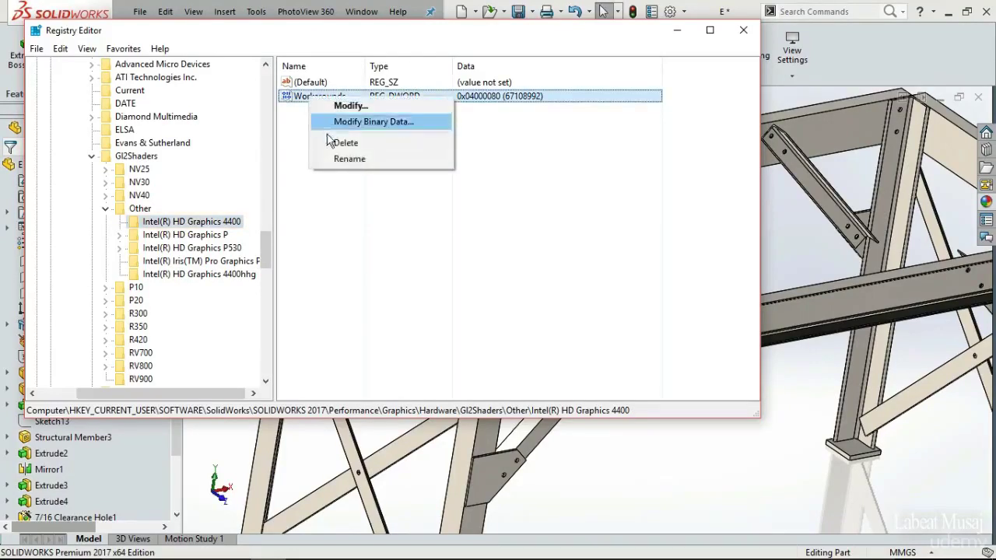
{"action": "left_click", "coordinate": [345, 158]}
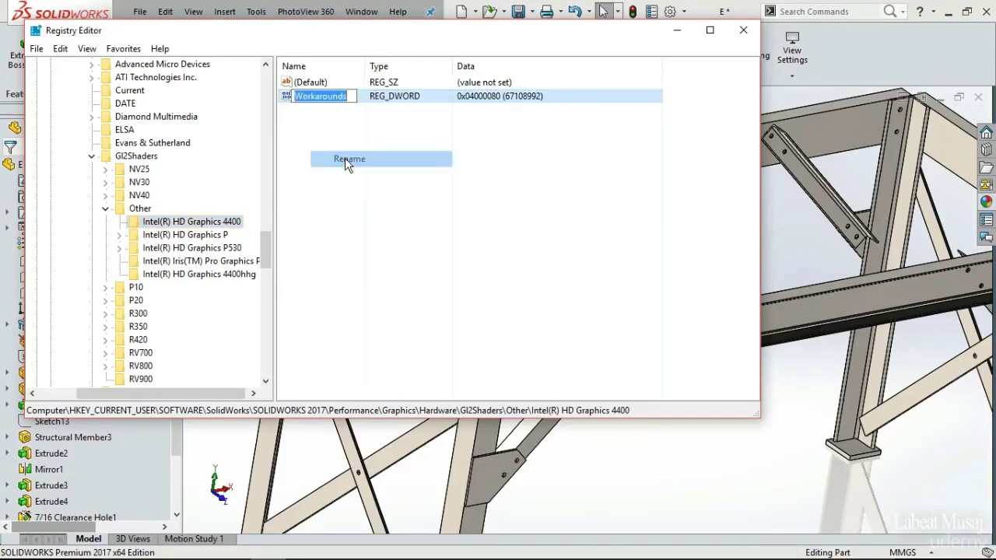
{"action": "right_click", "coordinate": [329, 100]}
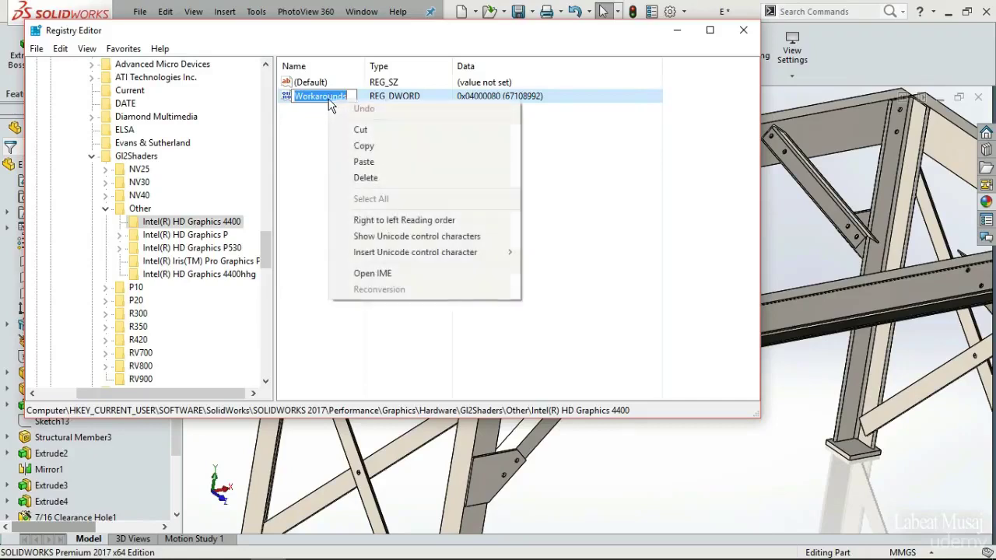
{"action": "left_click", "coordinate": [363, 145]}
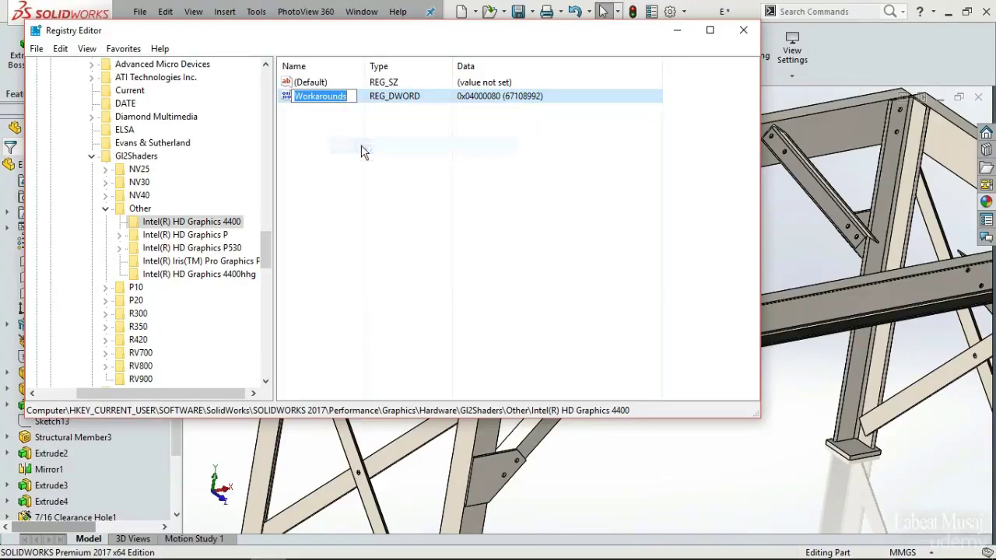
Rename New Value #1 in the 4400hhg key to 'Workarounds'.
{"action": "left_click", "coordinate": [224, 277]}
{"action": "left_click", "coordinate": [318, 100]}
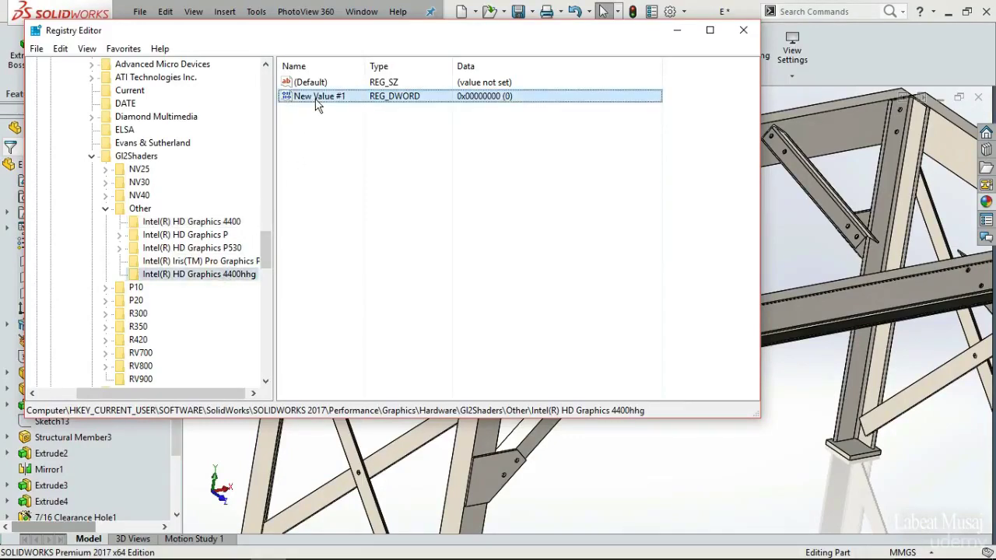
{"action": "right_click", "coordinate": [316, 98]}
{"action": "left_click", "coordinate": [354, 162]}
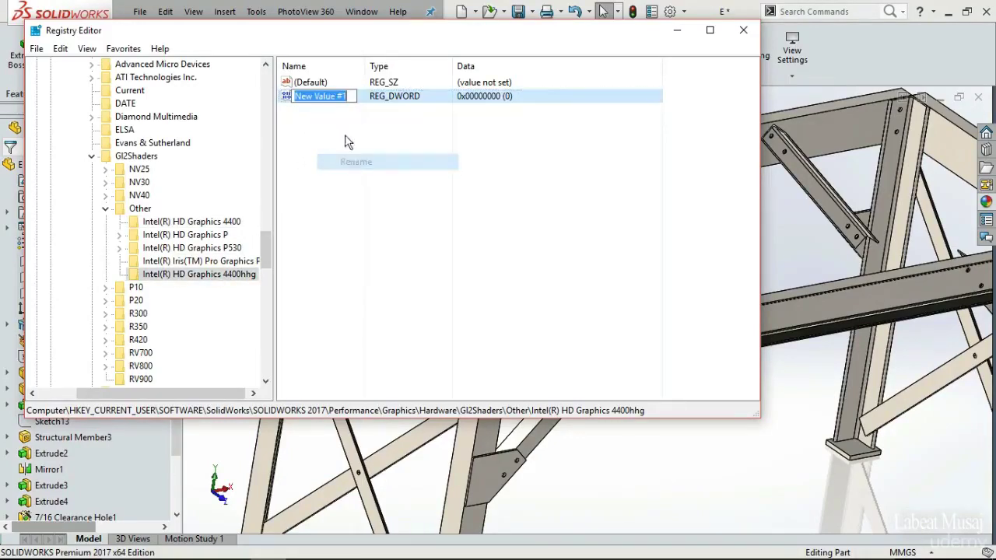
{"action": "right_click", "coordinate": [329, 100]}
{"action": "type", "text": "Workarounds"}
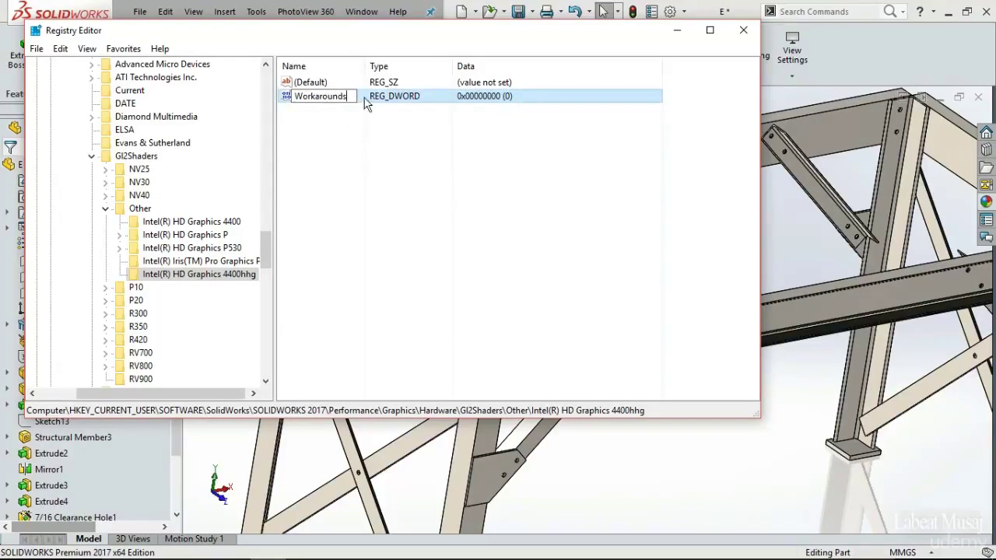
{"action": "key", "text": "Return"}
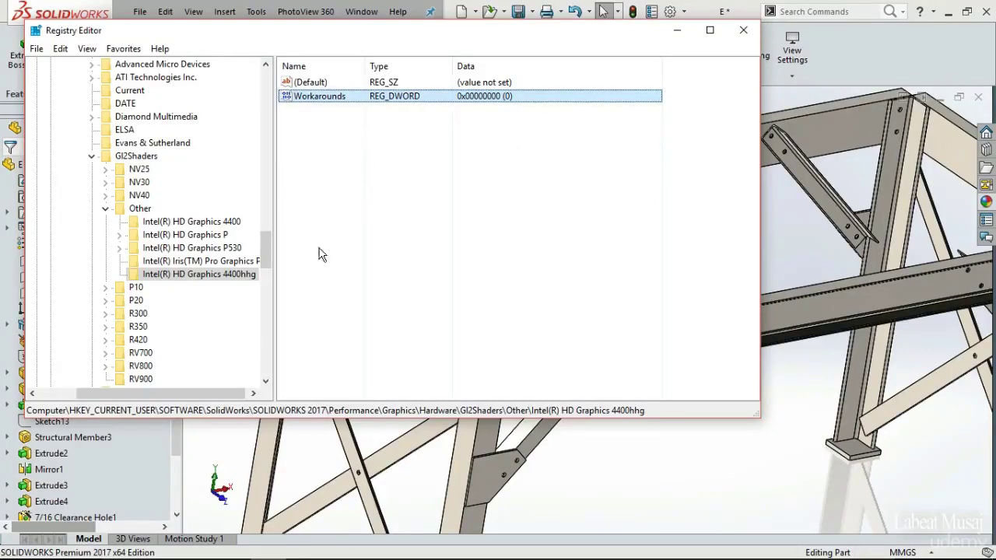
Delete the Intel(R) HD Graphics 4400hhg key.
{"action": "right_click", "coordinate": [238, 279]}
{"action": "left_click", "coordinate": [272, 339]}
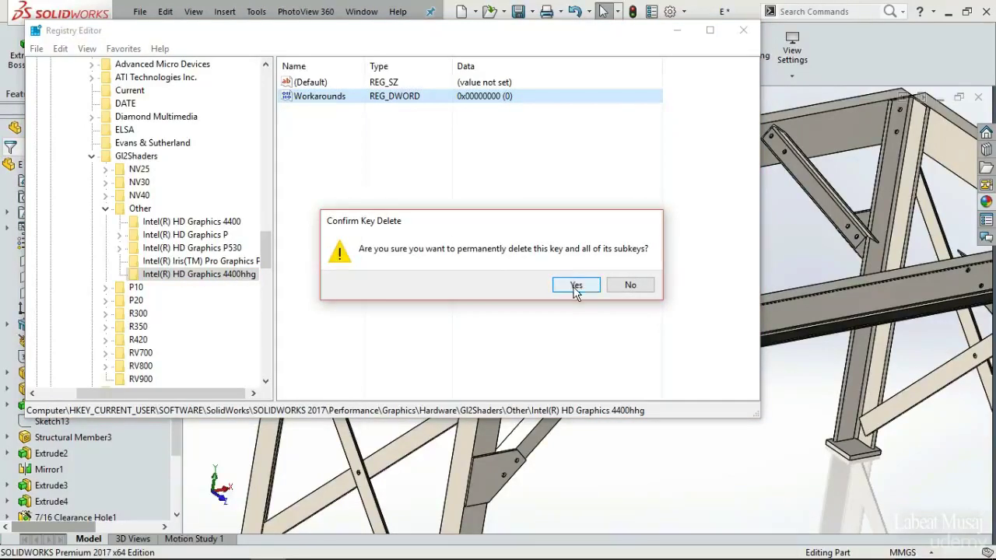
{"action": "left_click", "coordinate": [576, 285]}
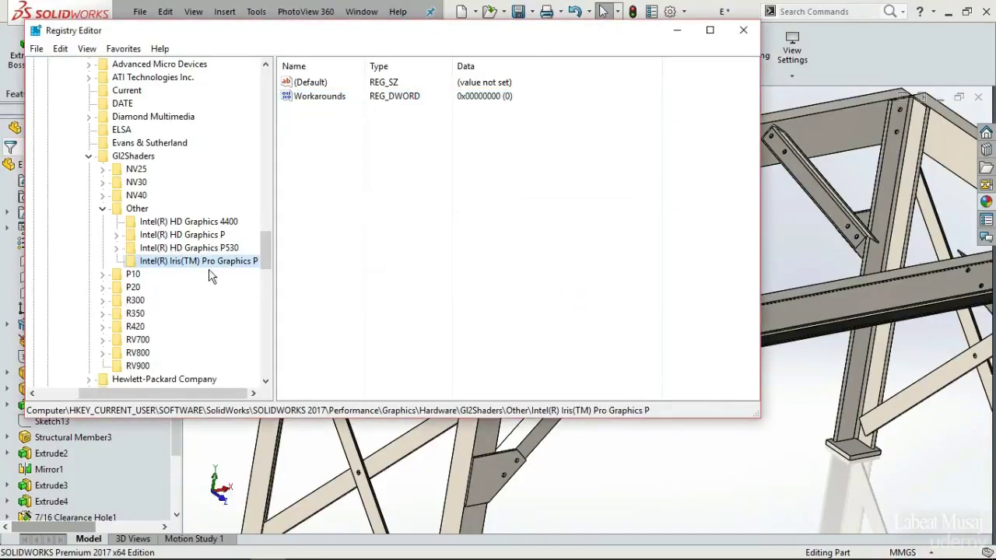
Check the 4400 key's Workarounds value (0x04000080), then view the Current hardware key's values.
{"action": "left_click", "coordinate": [195, 226]}
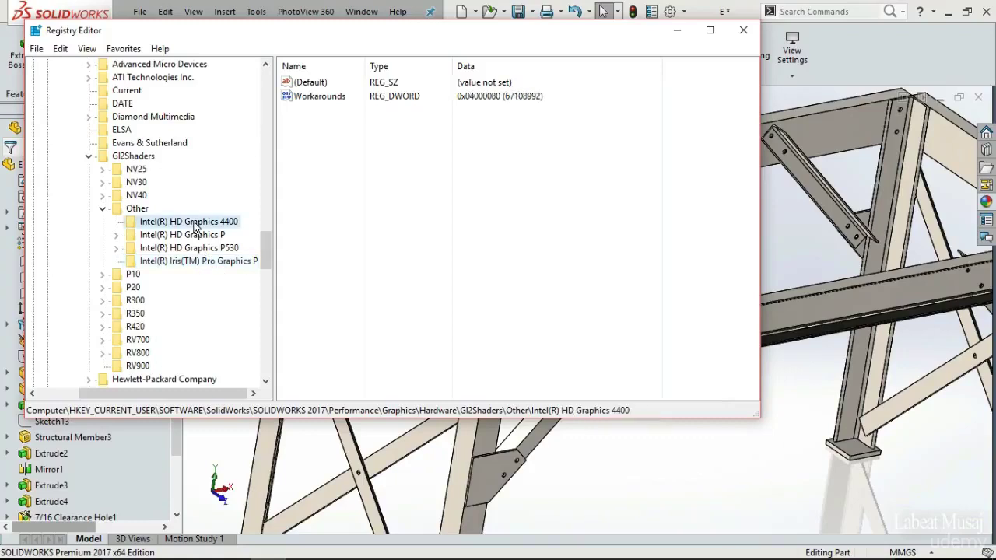
{"action": "double_click", "coordinate": [477, 99]}
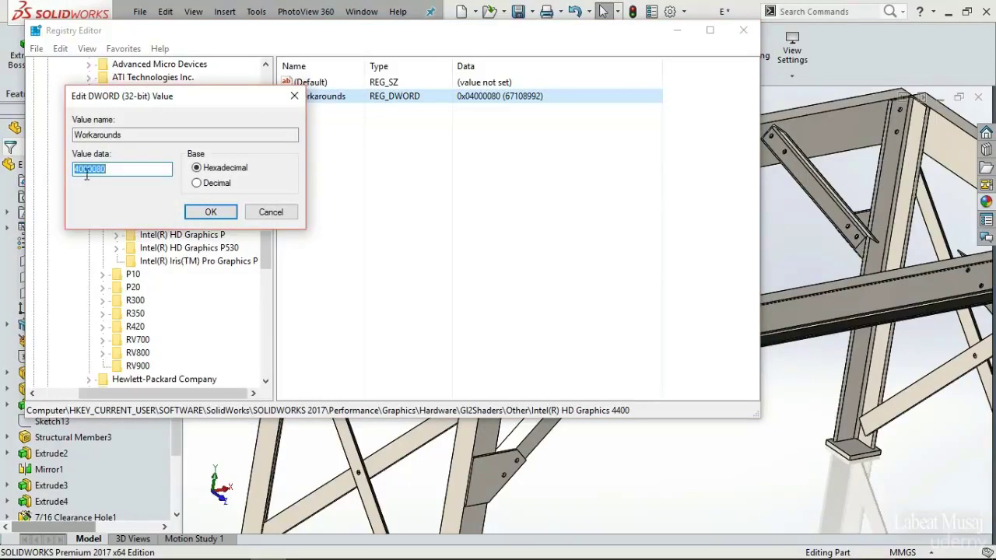
{"action": "left_click", "coordinate": [207, 213]}
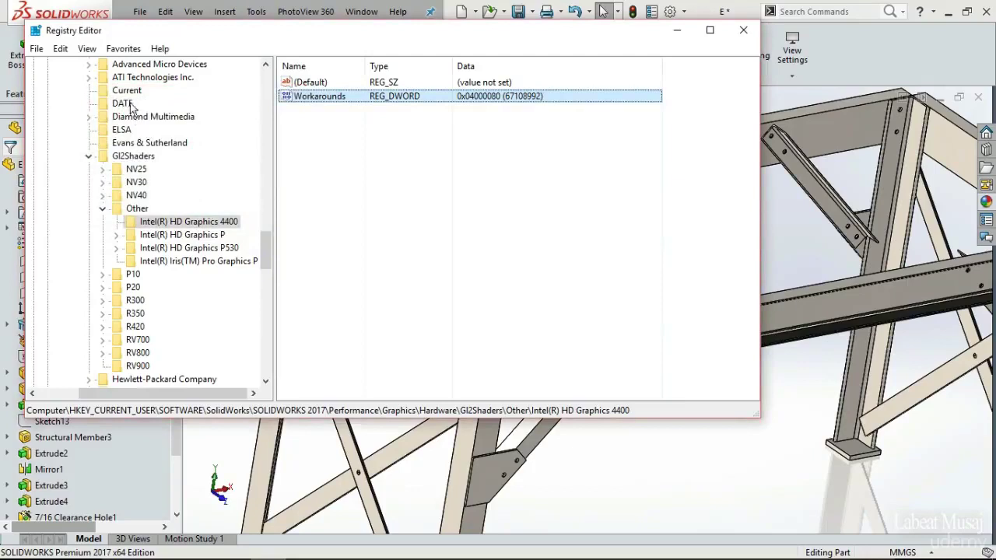
{"action": "left_click", "coordinate": [127, 91]}
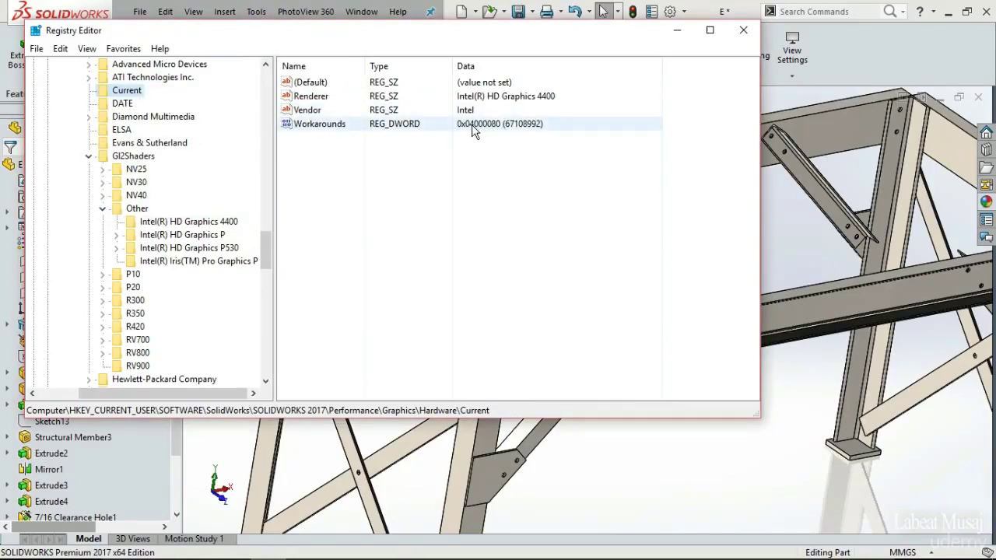
{"action": "left_click", "coordinate": [500, 171]}
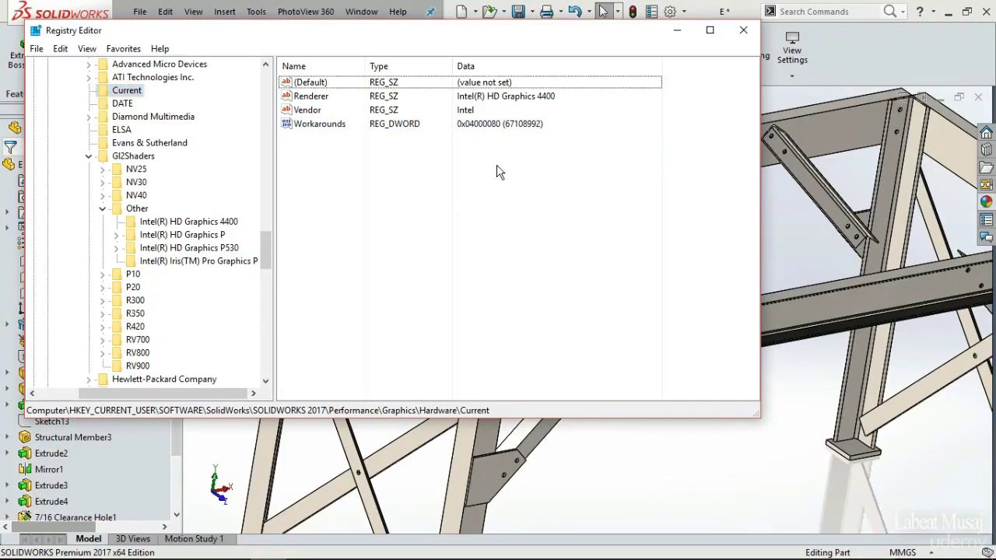
Close Registry Editor and toggle RealView Graphics off and back on in SOLIDWORKS.
{"action": "left_click", "coordinate": [744, 35]}
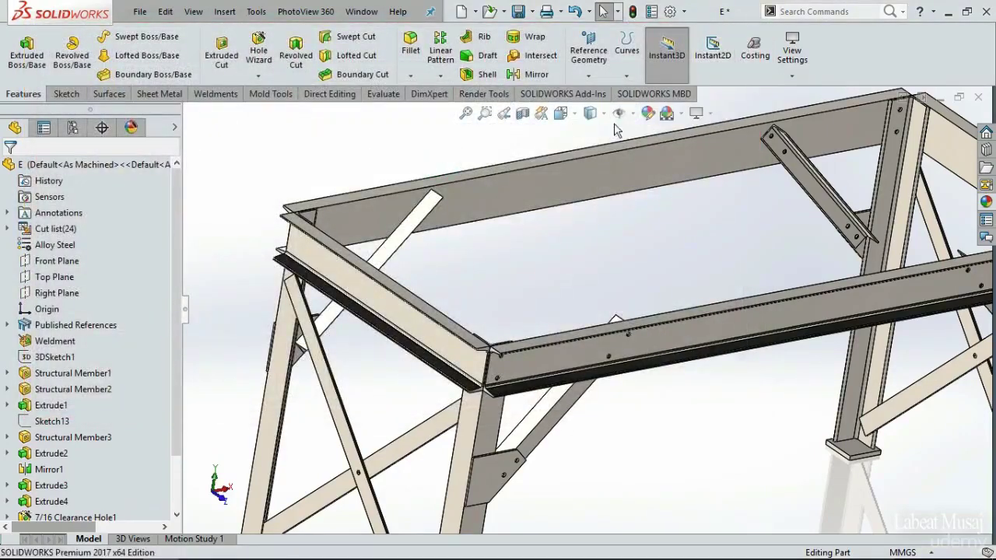
{"action": "left_click", "coordinate": [709, 115]}
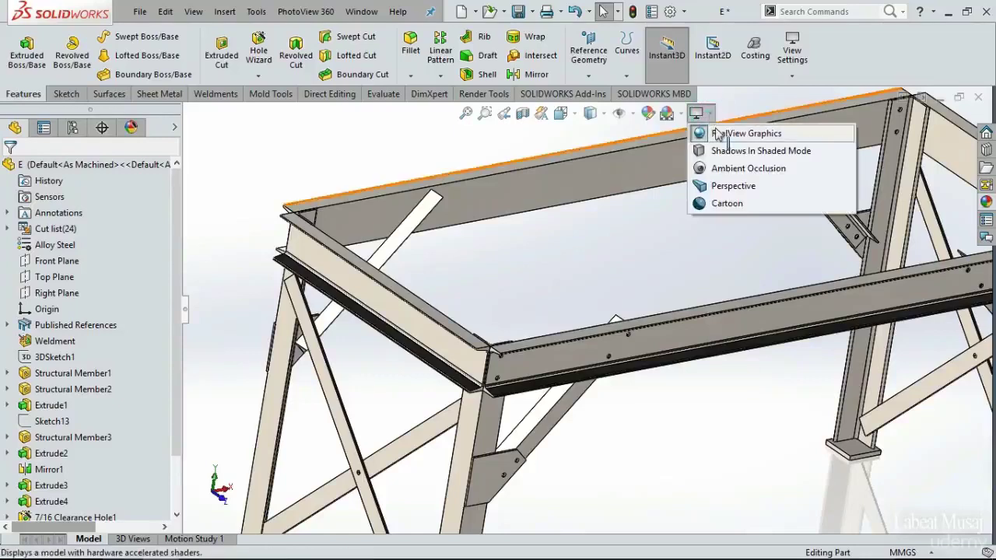
{"action": "left_click", "coordinate": [704, 131]}
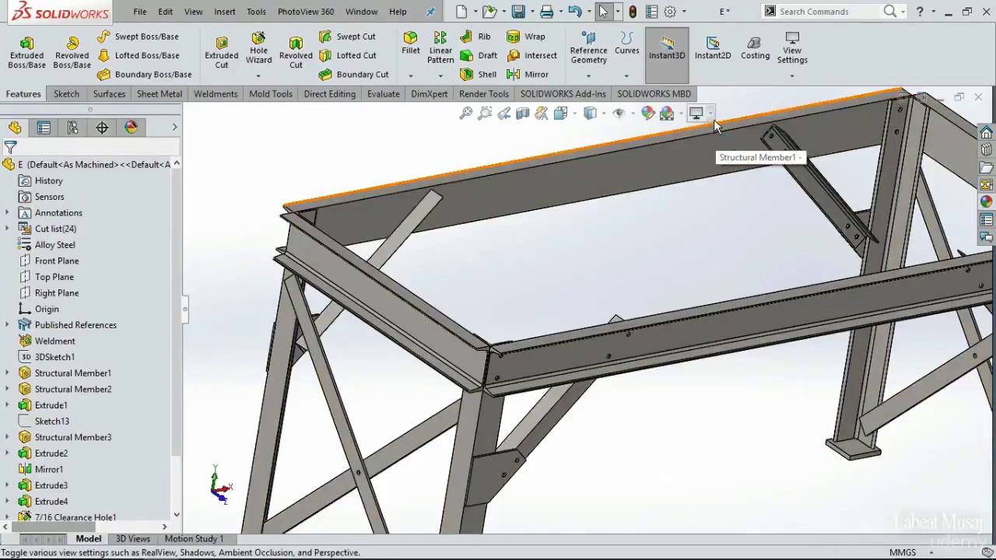
{"action": "left_click", "coordinate": [711, 116]}
{"action": "left_click", "coordinate": [711, 133]}
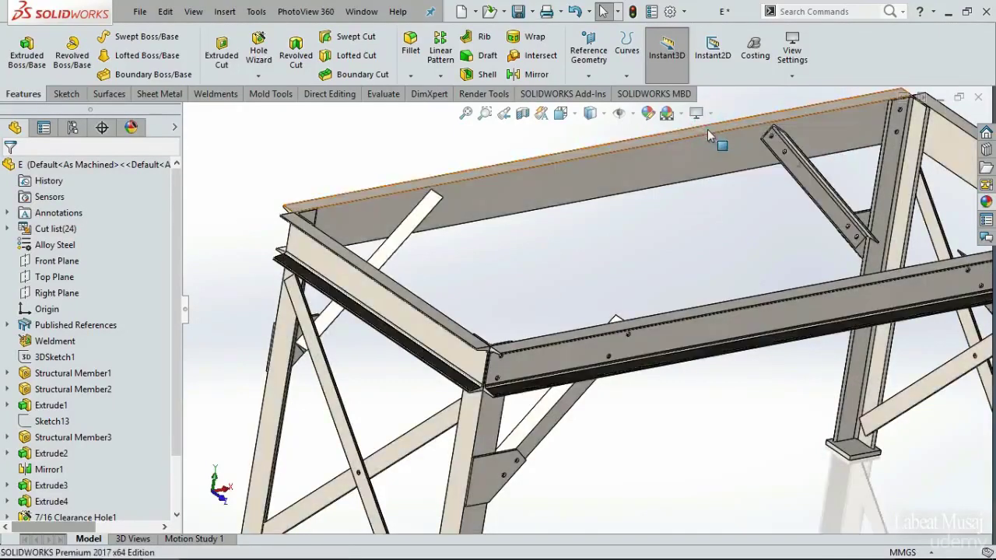